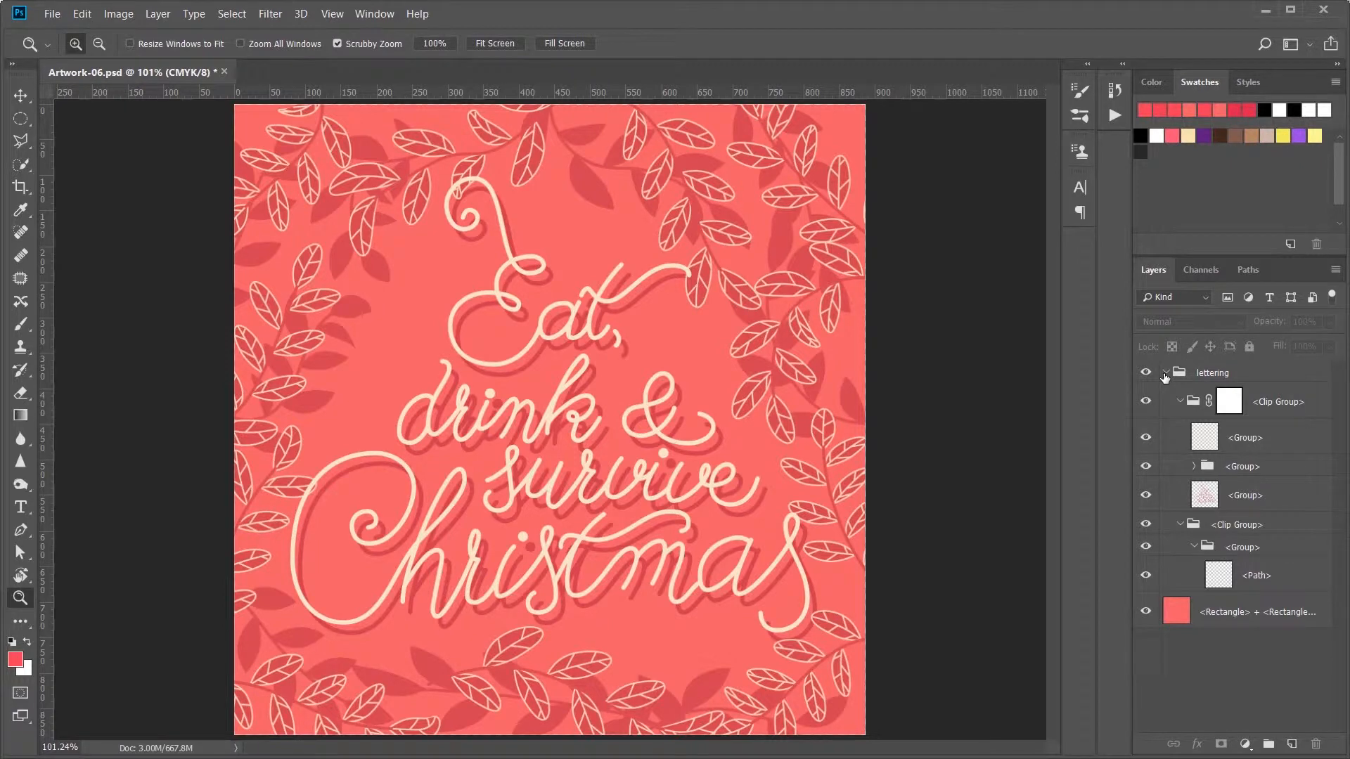
Step: Collapse the lettering group and rename the solid rectangle layer at the bottom of the stack as Background
click(1164, 374)
double_click(1235, 399)
text(Ba)
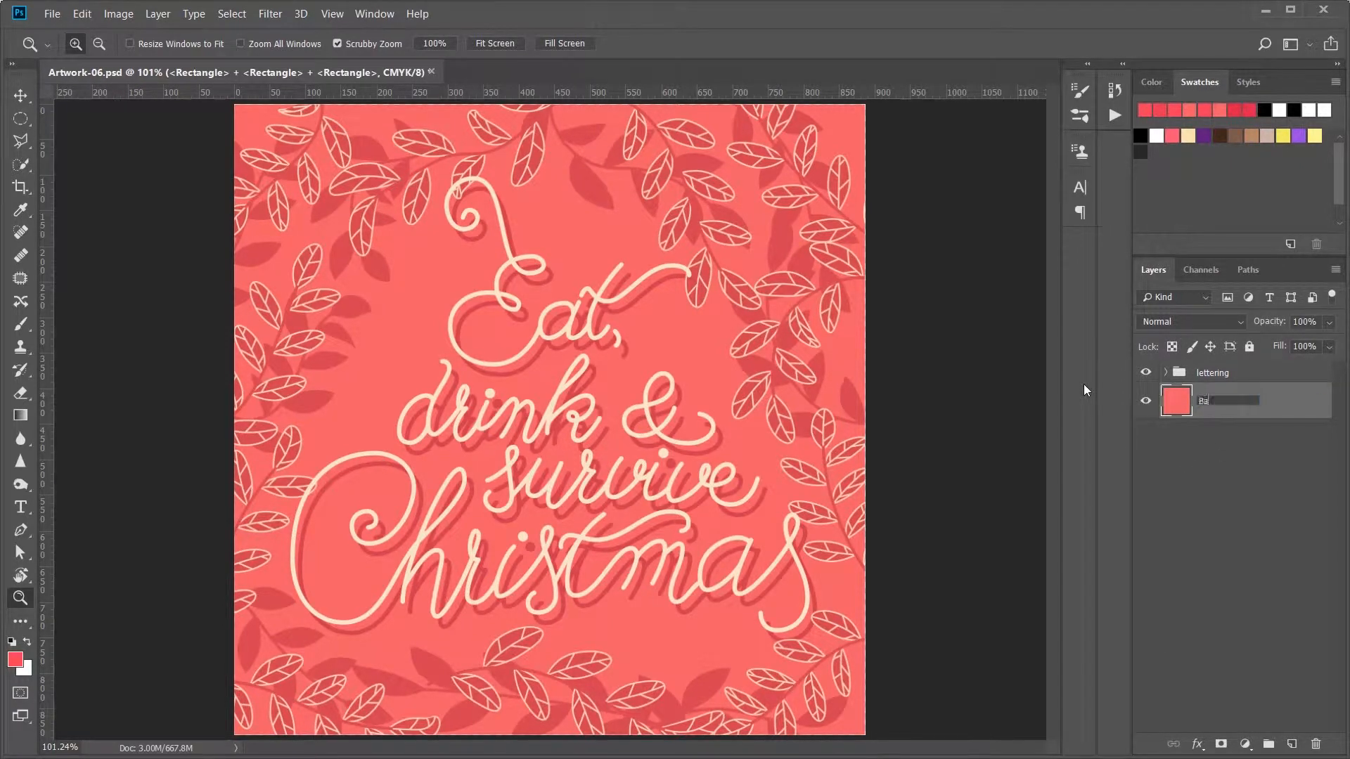
text(ckground)
key(Return)
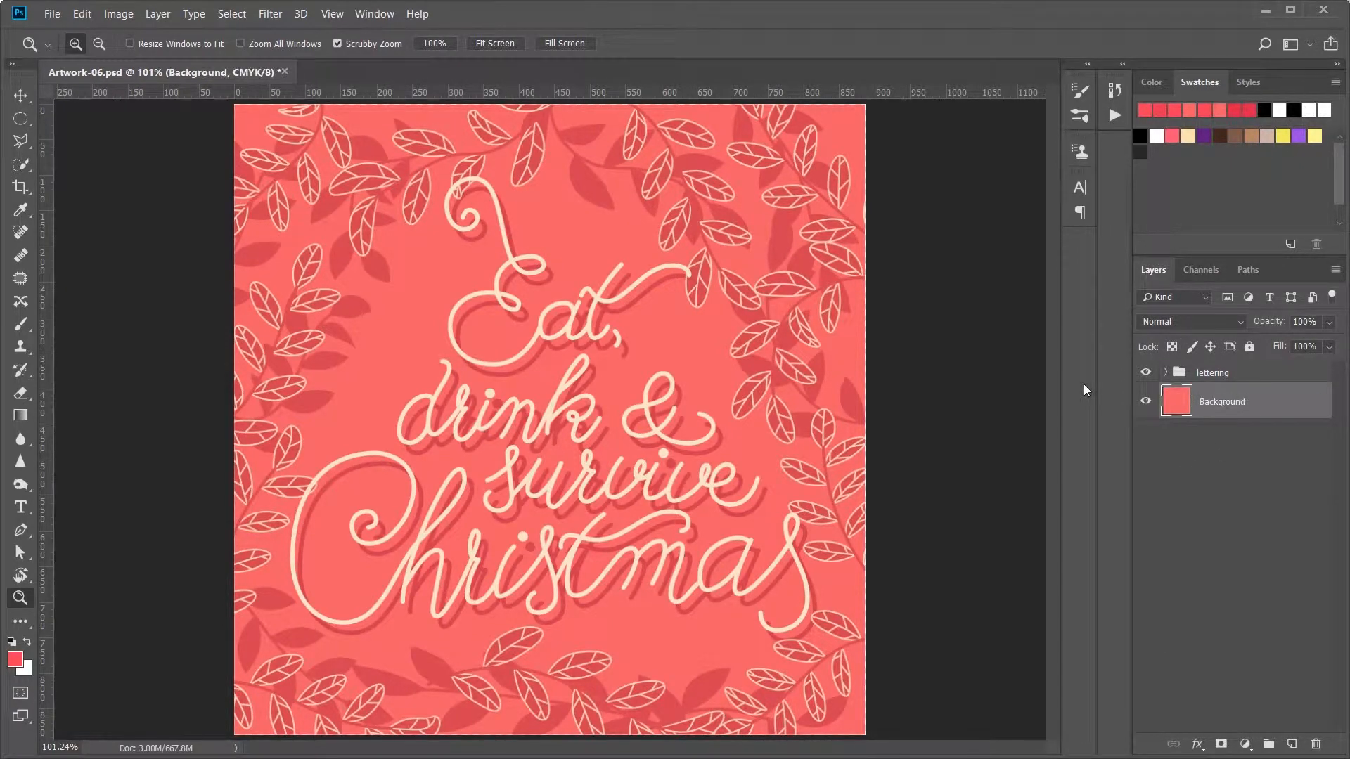
Step: Expand the lettering group and rename the text artwork layer at the top of its clip group as Lettering
click(1188, 373)
click(1166, 373)
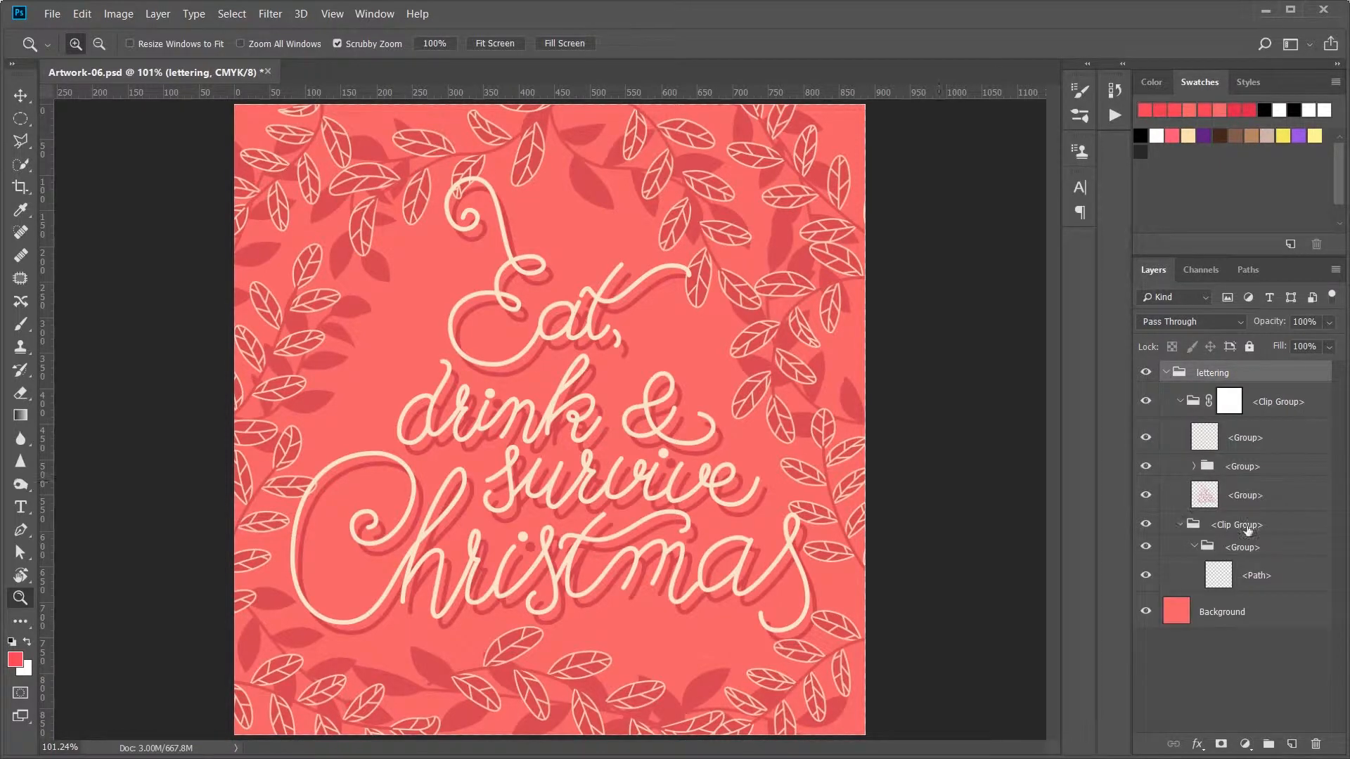
click(1146, 437)
click(1146, 437)
double_click(1258, 438)
text(Lettering)
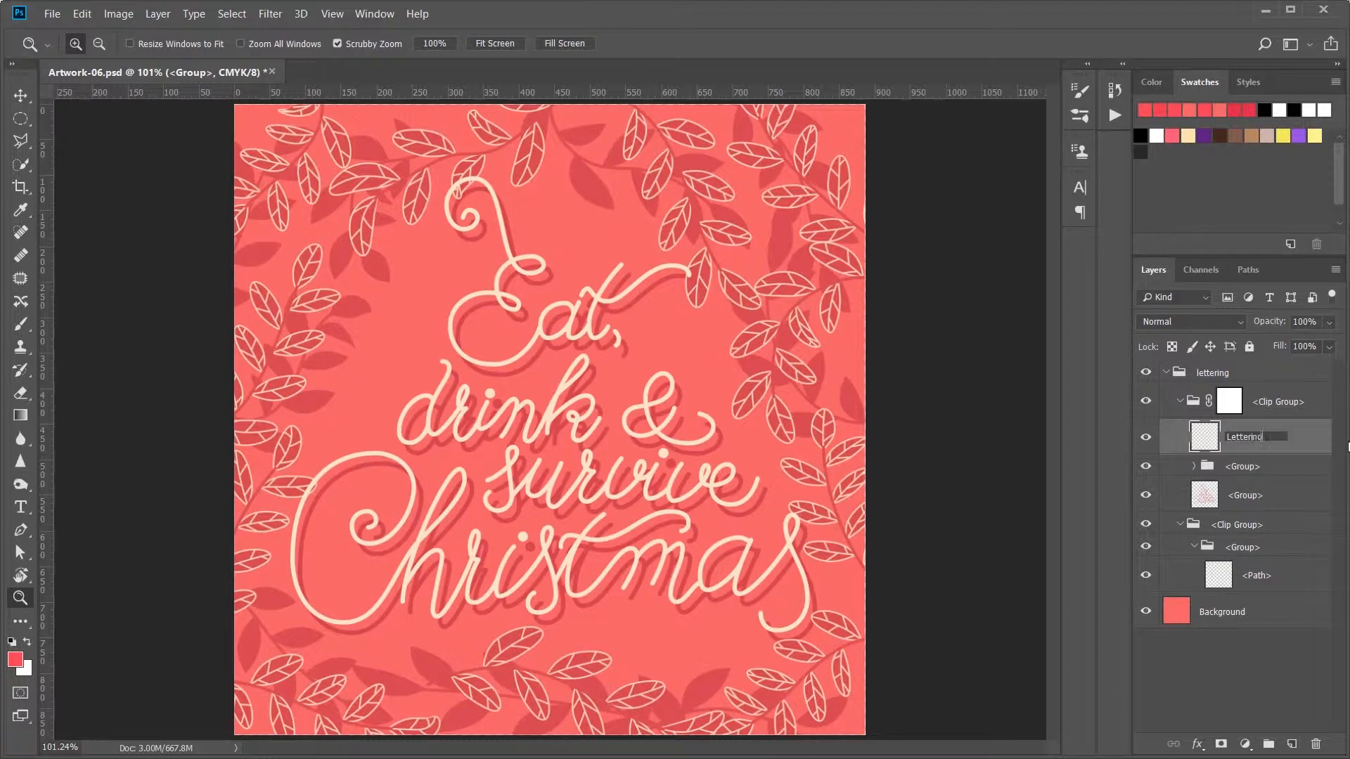
key(Return)
Step: Check what the nested group below the Lettering layer contains by toggling its visibility, and rename it as Leaves
click(1145, 466)
click(1146, 466)
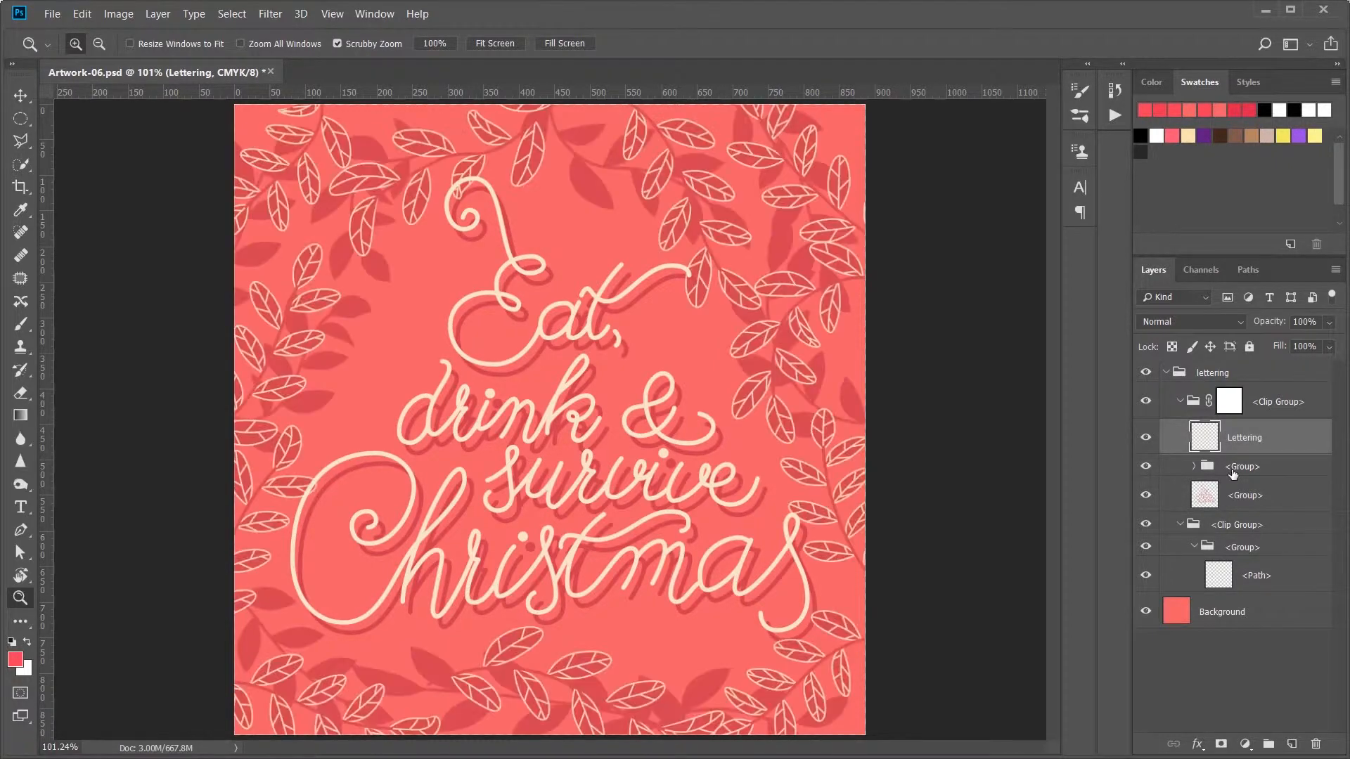
double_click(1242, 466)
text(Leaves)
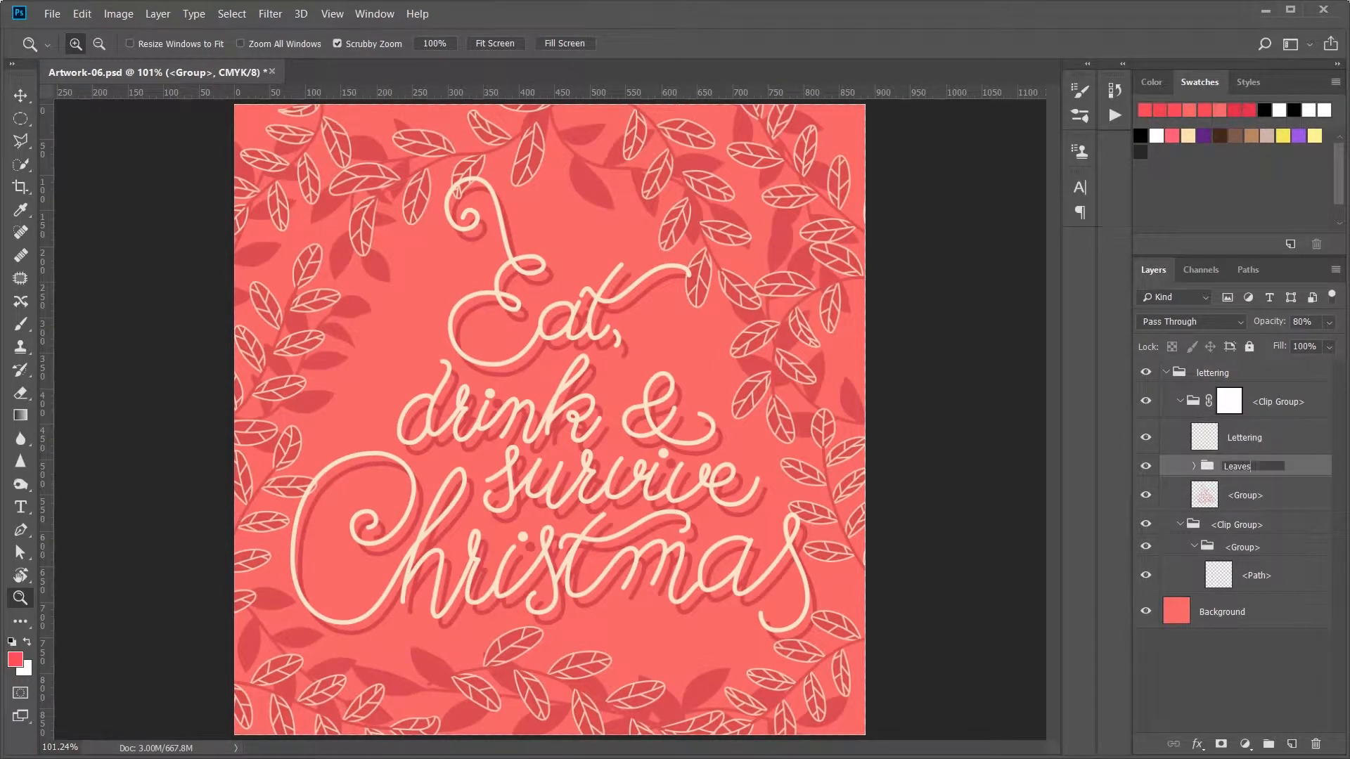
key(Return)
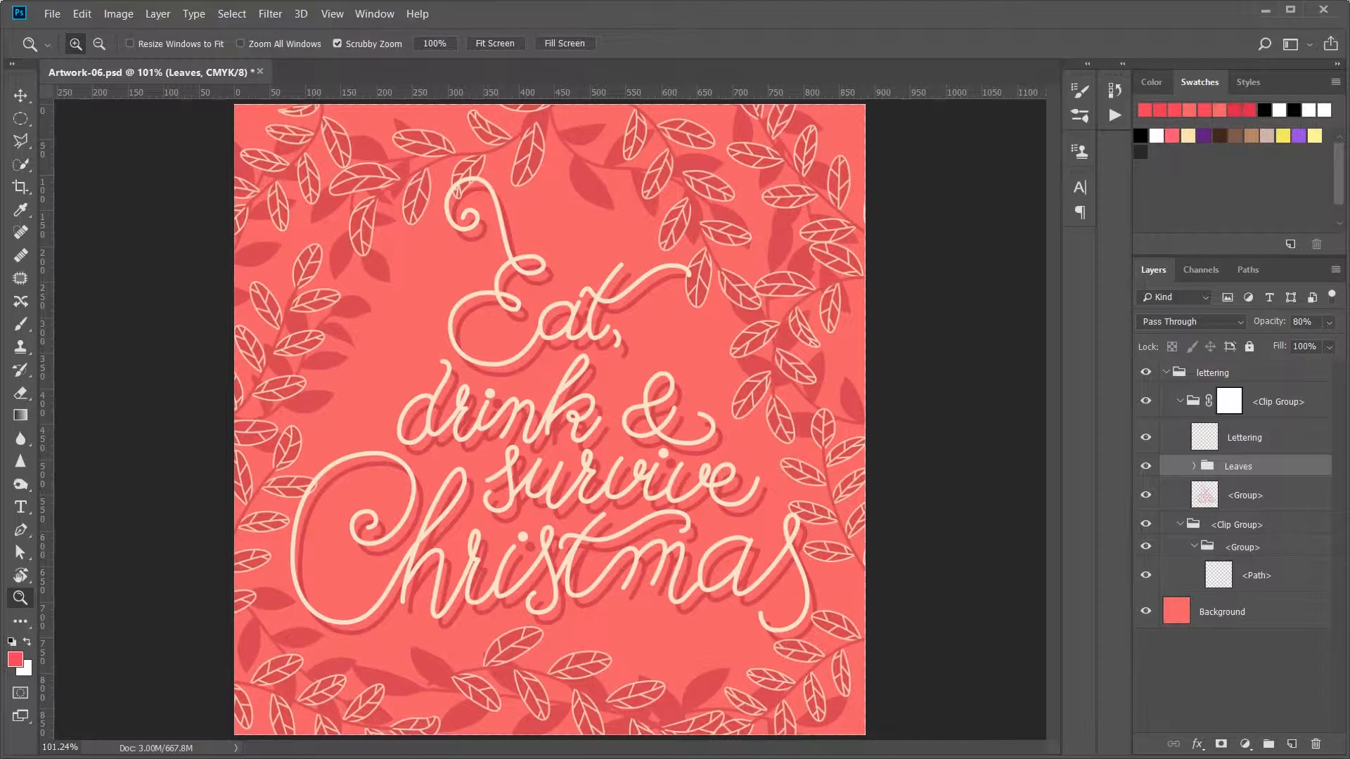
Step: Check the layer below the Leaves group by toggling its visibility, and rename it as Shadow
click(1146, 494)
click(1146, 495)
double_click(1244, 495)
text(Shadow)
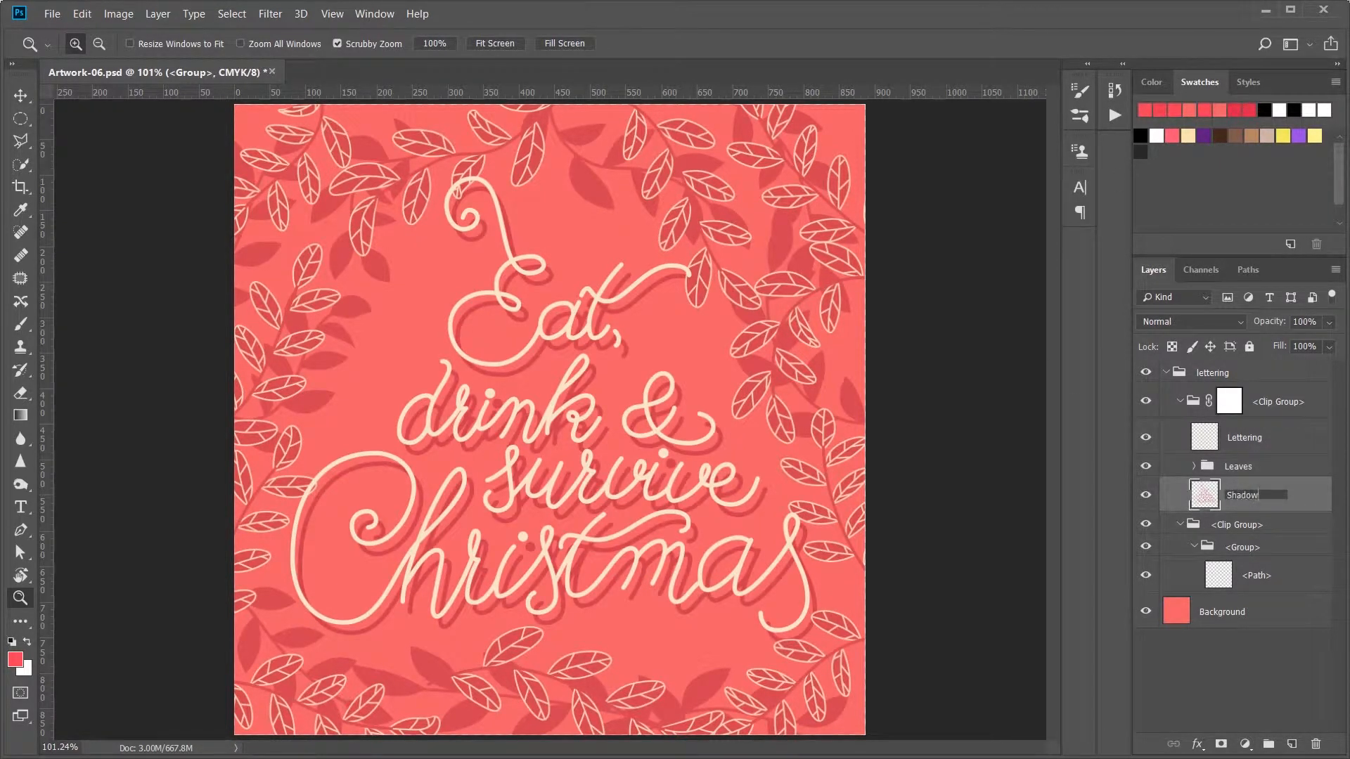
key(Return)
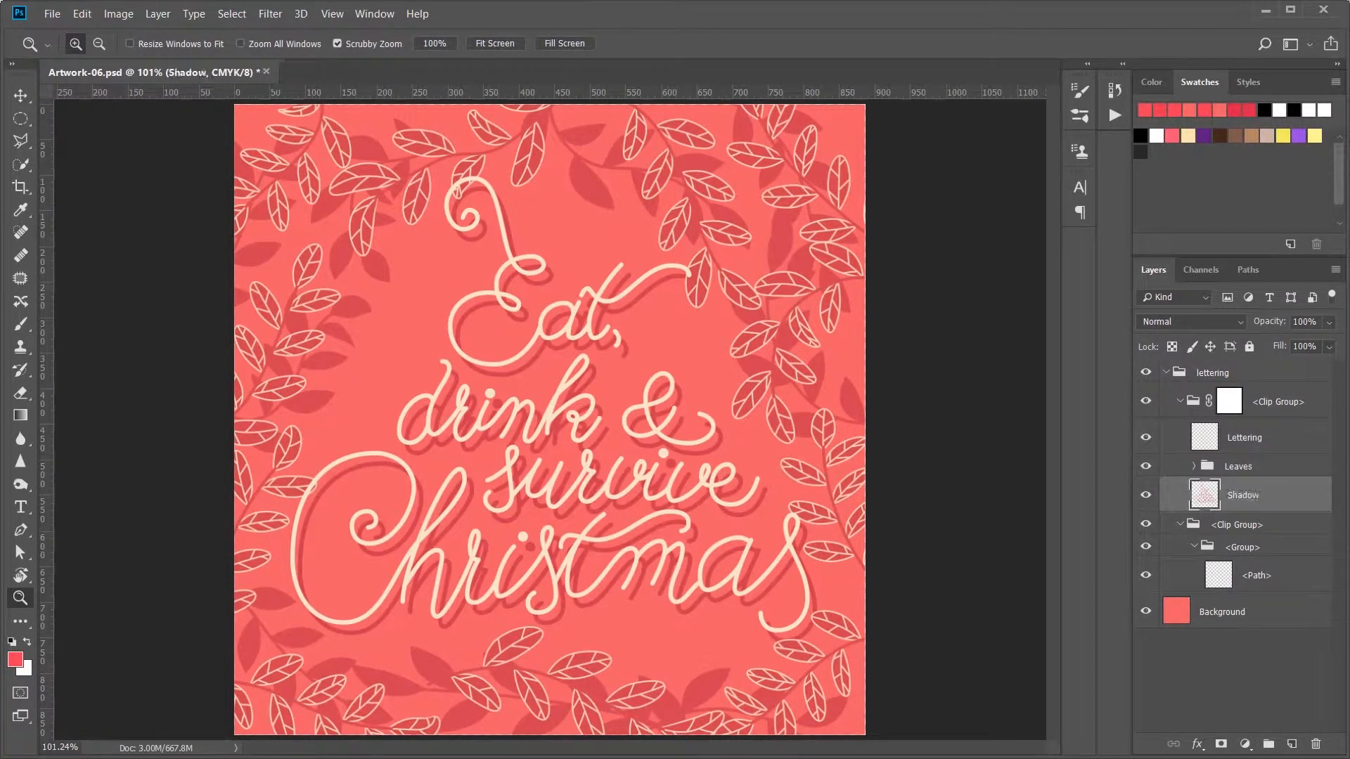
Step: Delete the lower clip group with its nested path, and merge the Leaves group into a single layer
click(1145, 525)
click(1146, 527)
click(1248, 532)
key(Delete)
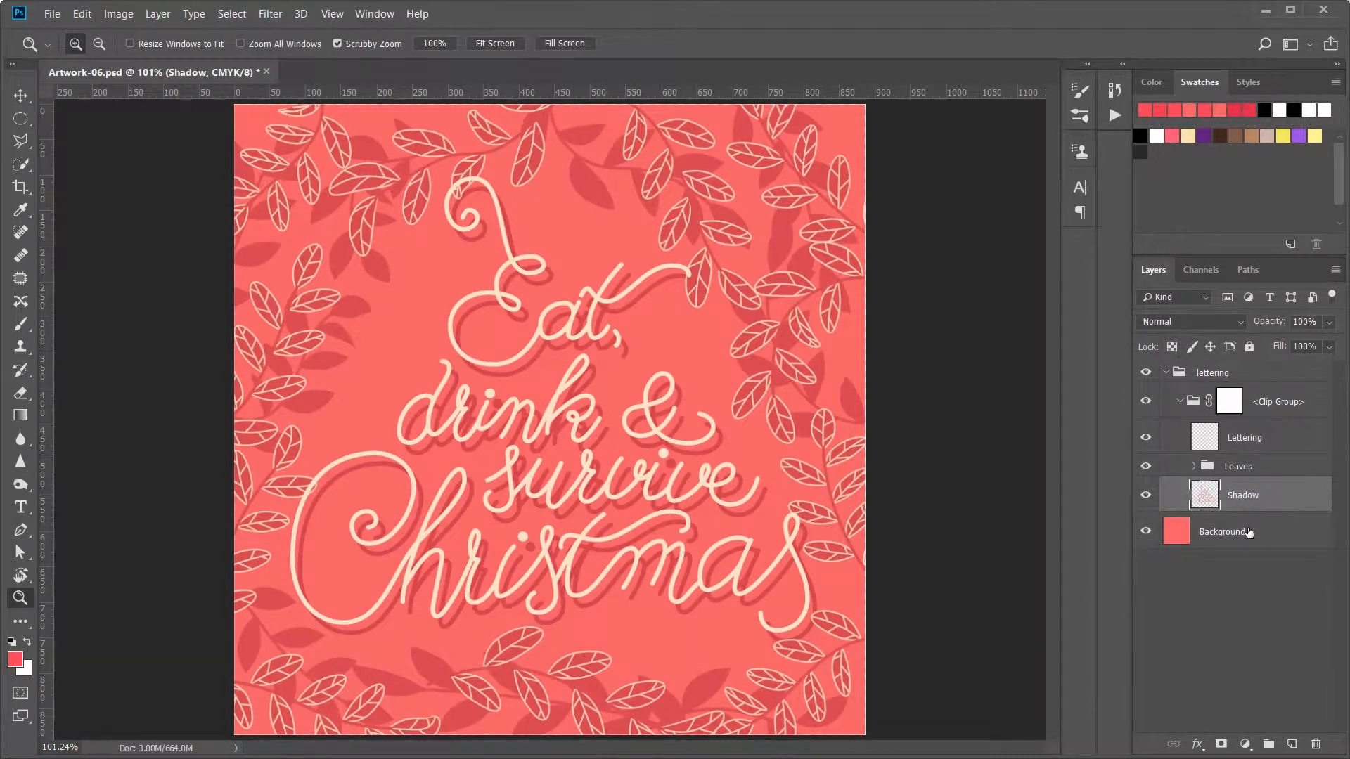
click(1243, 467)
key(ctrl+e)
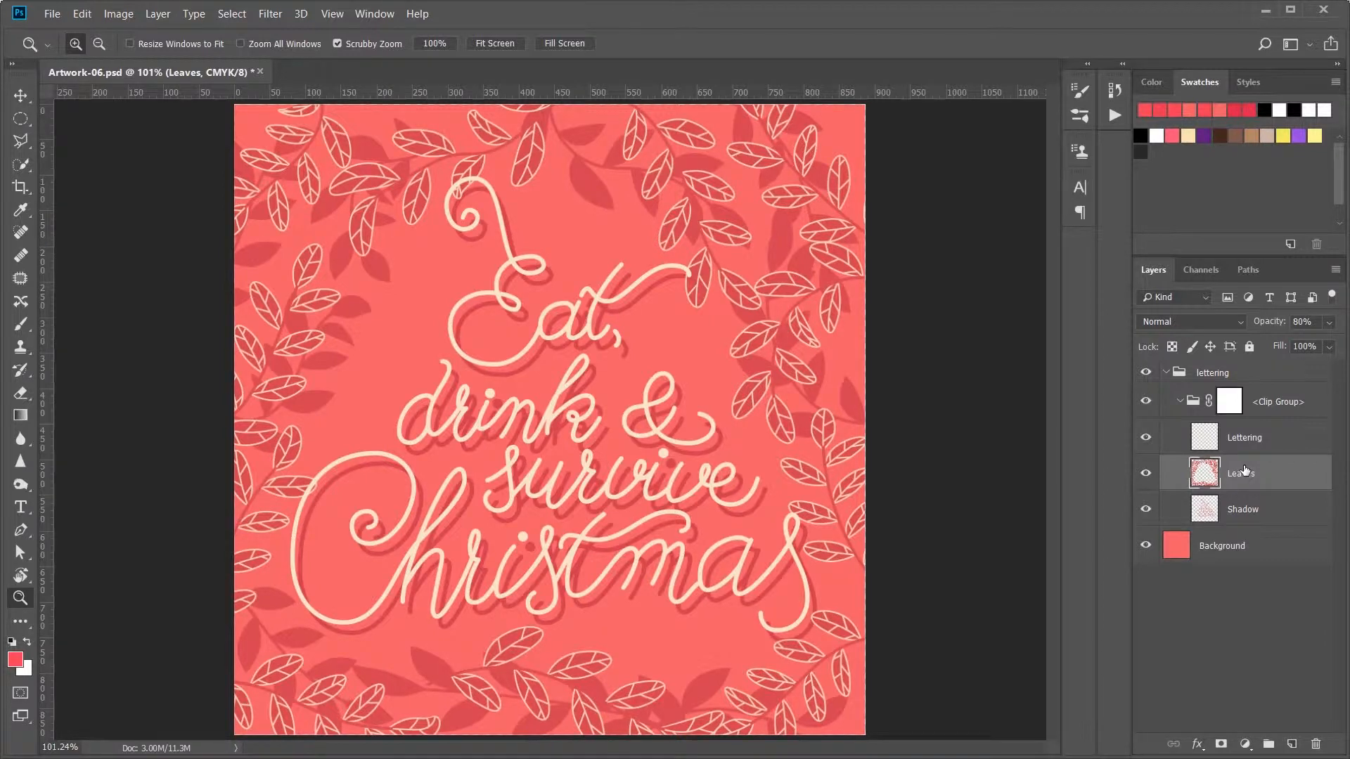
Step: Enlarge the Background layer to about 101.5% with Free Transform, extending it slightly past the canvas edges
click(1184, 555)
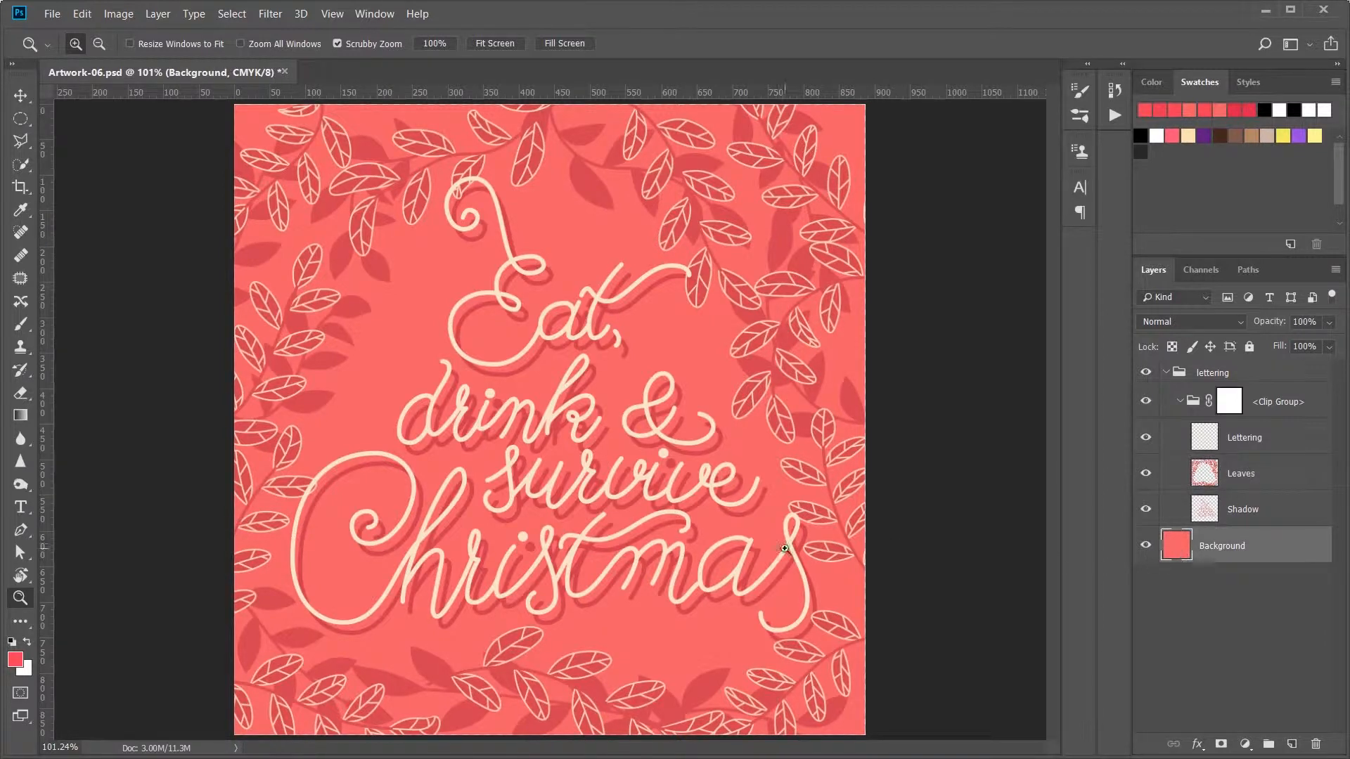
scroll(881, 552, down, 2)
key(ctrl+t)
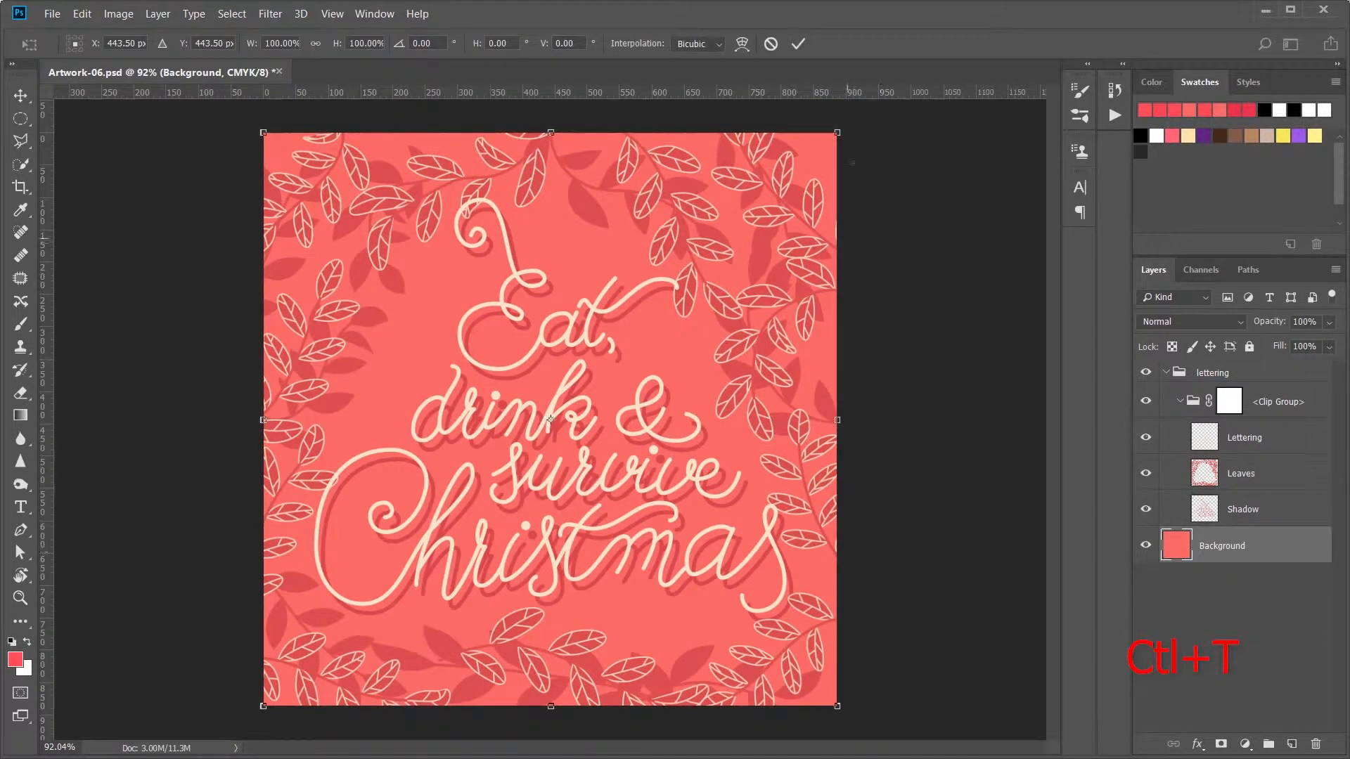
drag(837, 132, 840, 130)
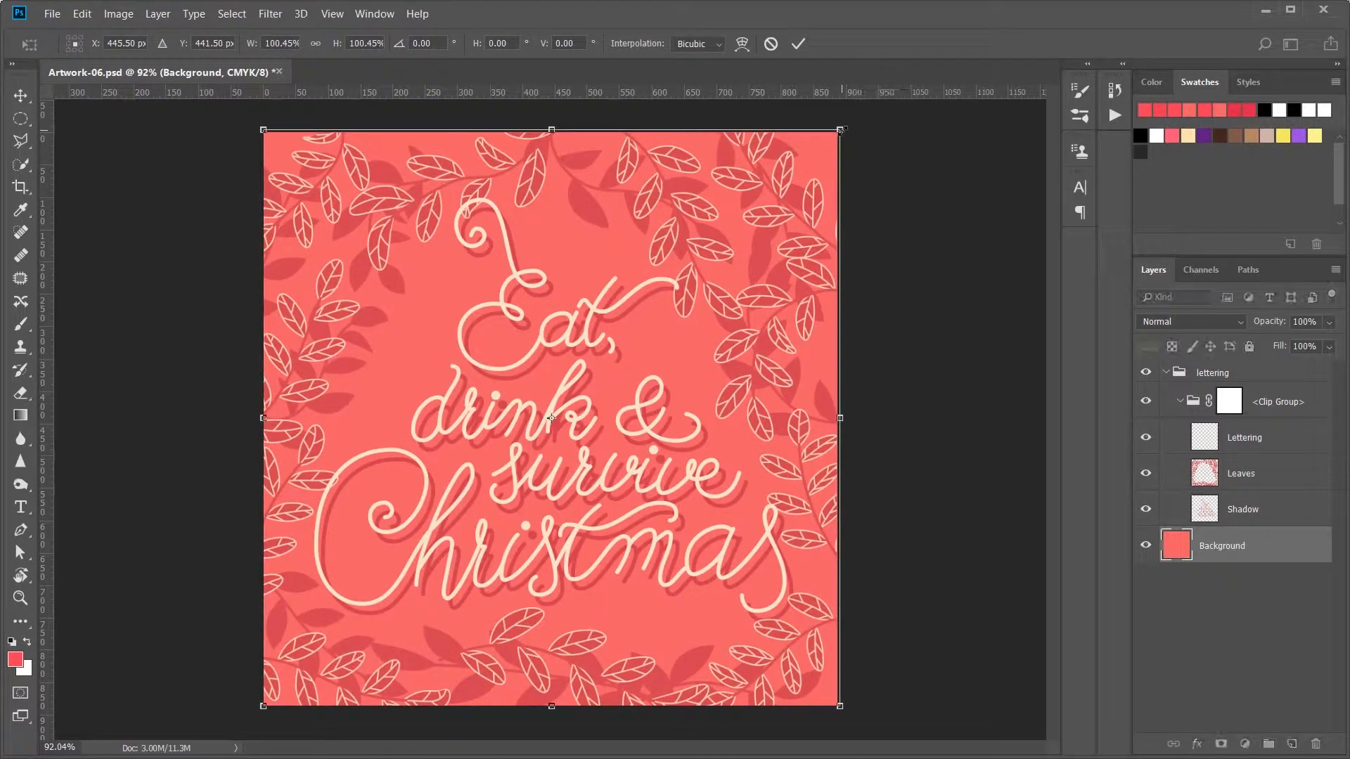
key(ctrl+minus)
drag(342, 210, 340, 209)
drag(339, 630, 337, 631)
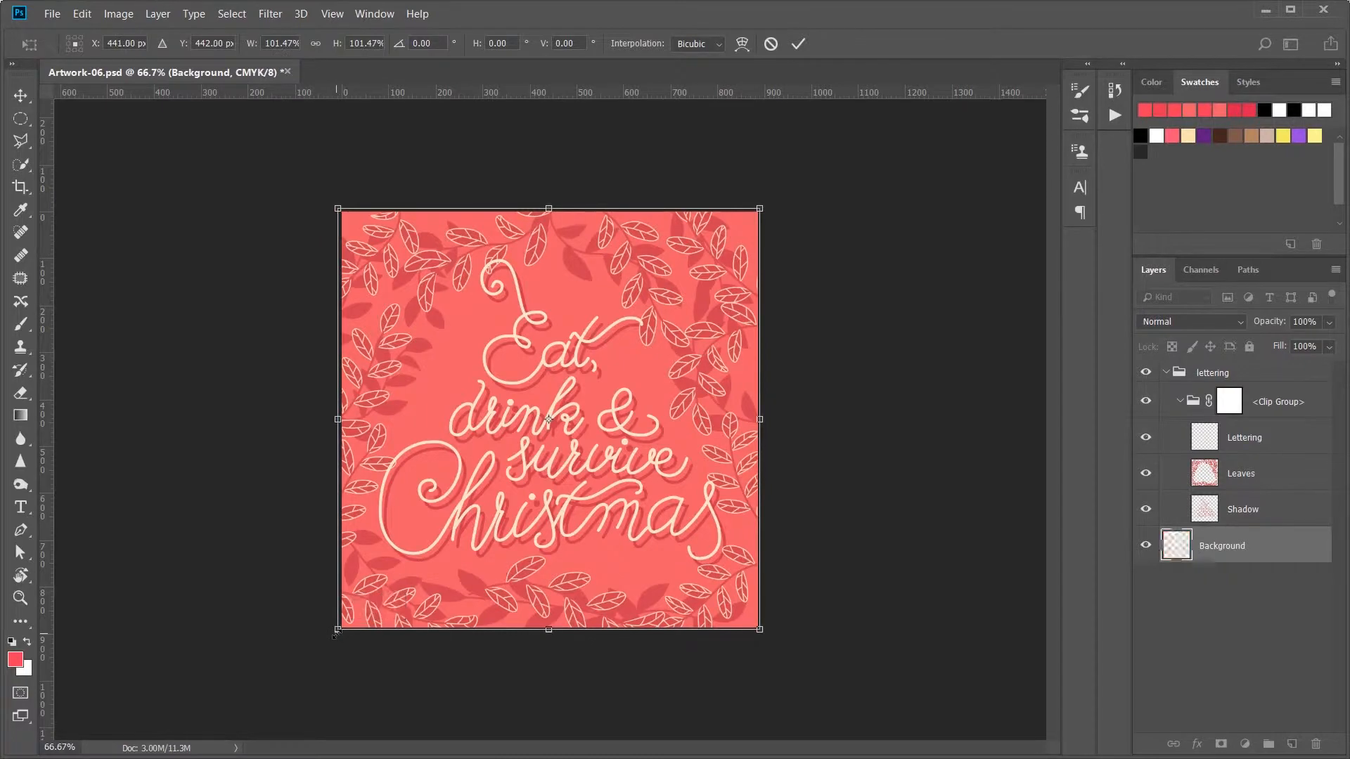
click(798, 44)
key(ctrl+0)
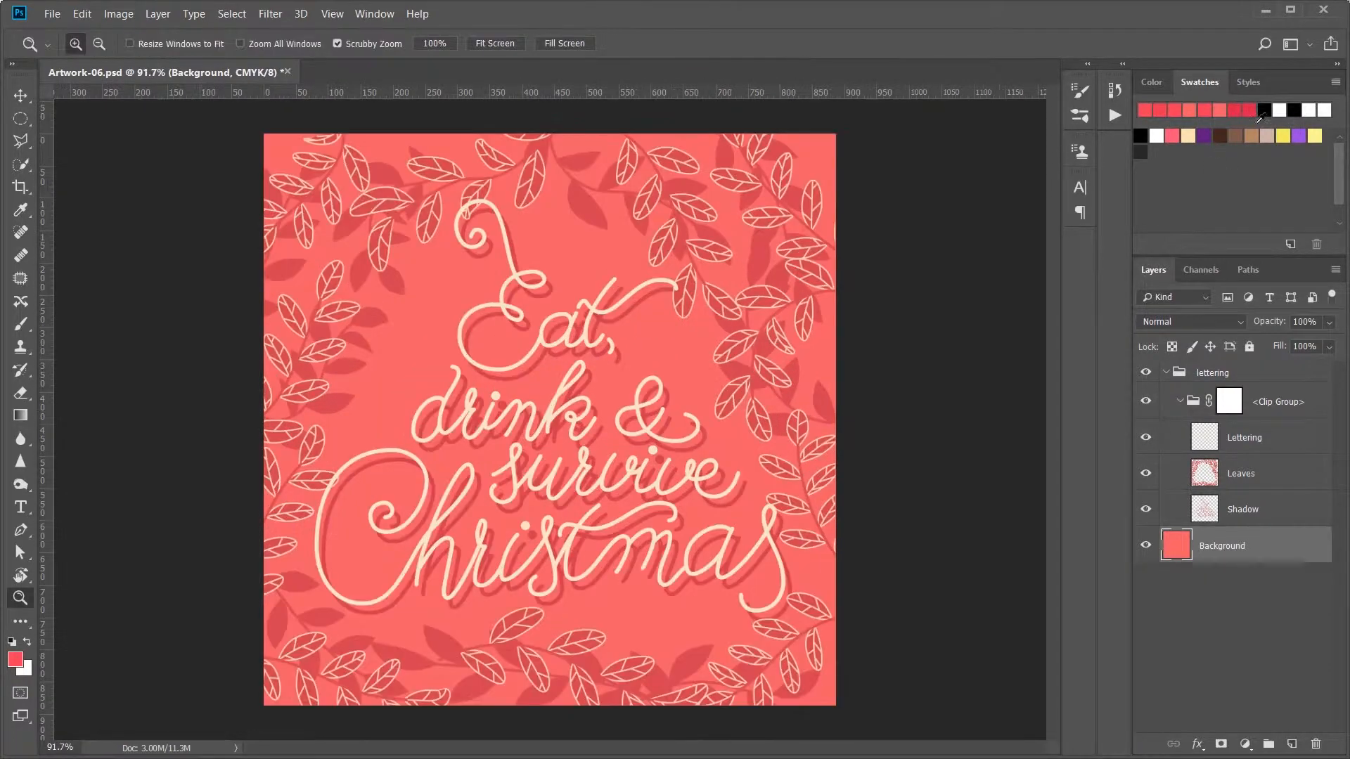
Step: Move the Lettering, Leaves and Shadow layers out of the clip group into the lettering group, and delete the emptied clip group
click(1280, 510)
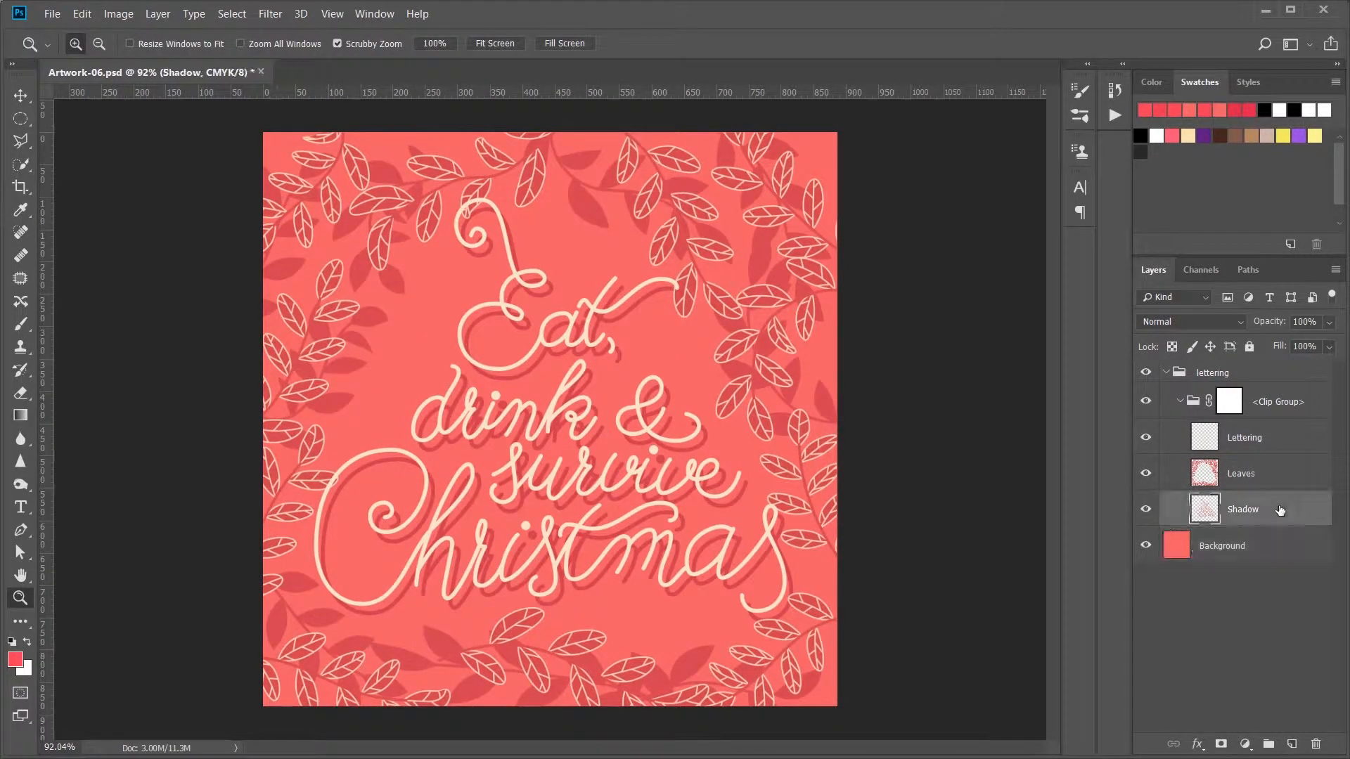
shift+click(1268, 439)
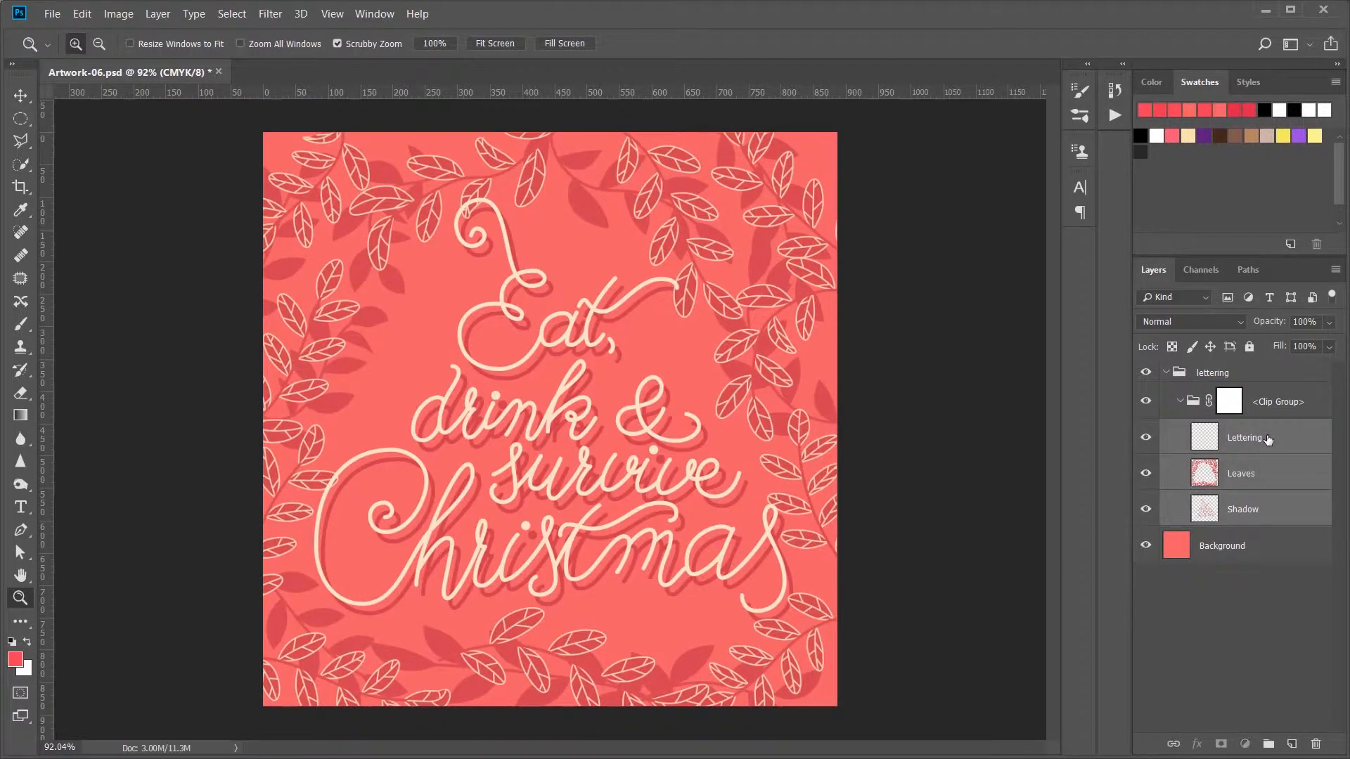
drag(1268, 439, 1257, 385)
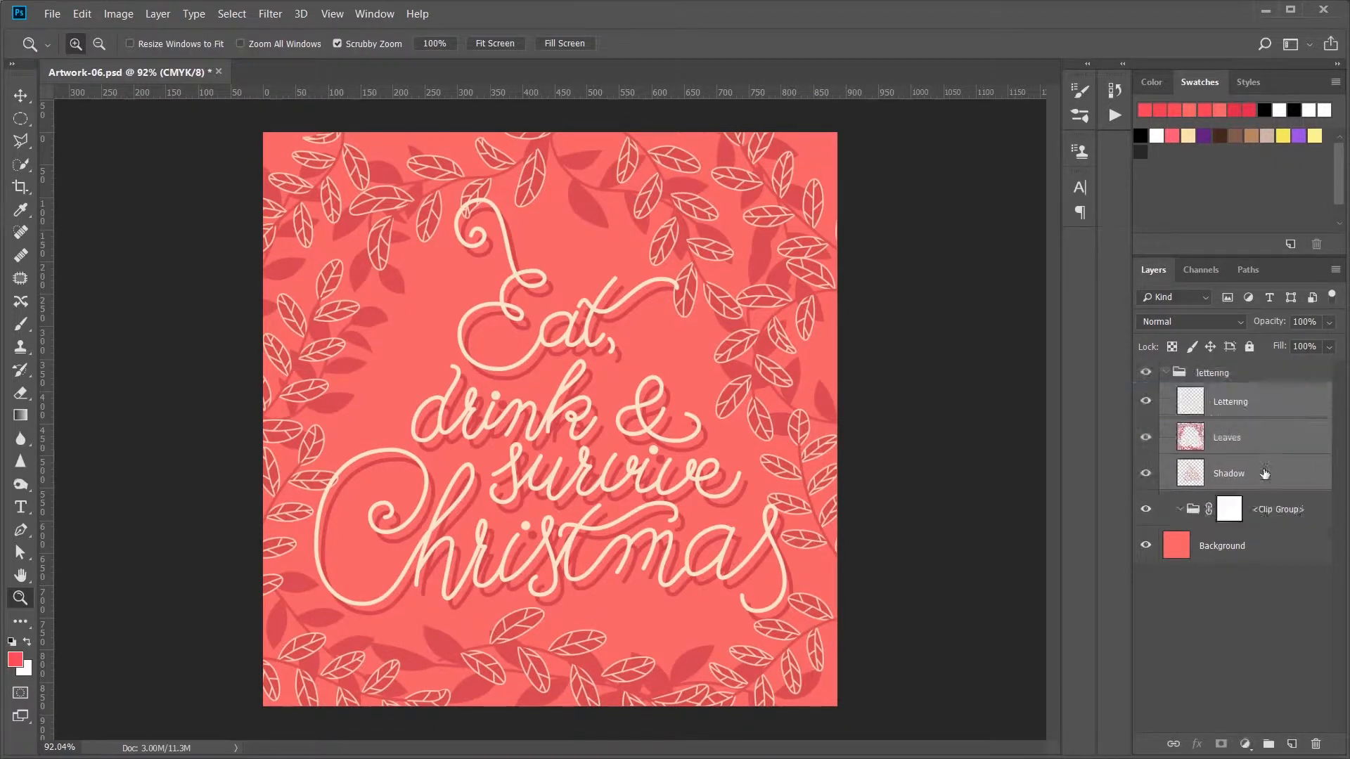
click(1265, 511)
key(Delete)
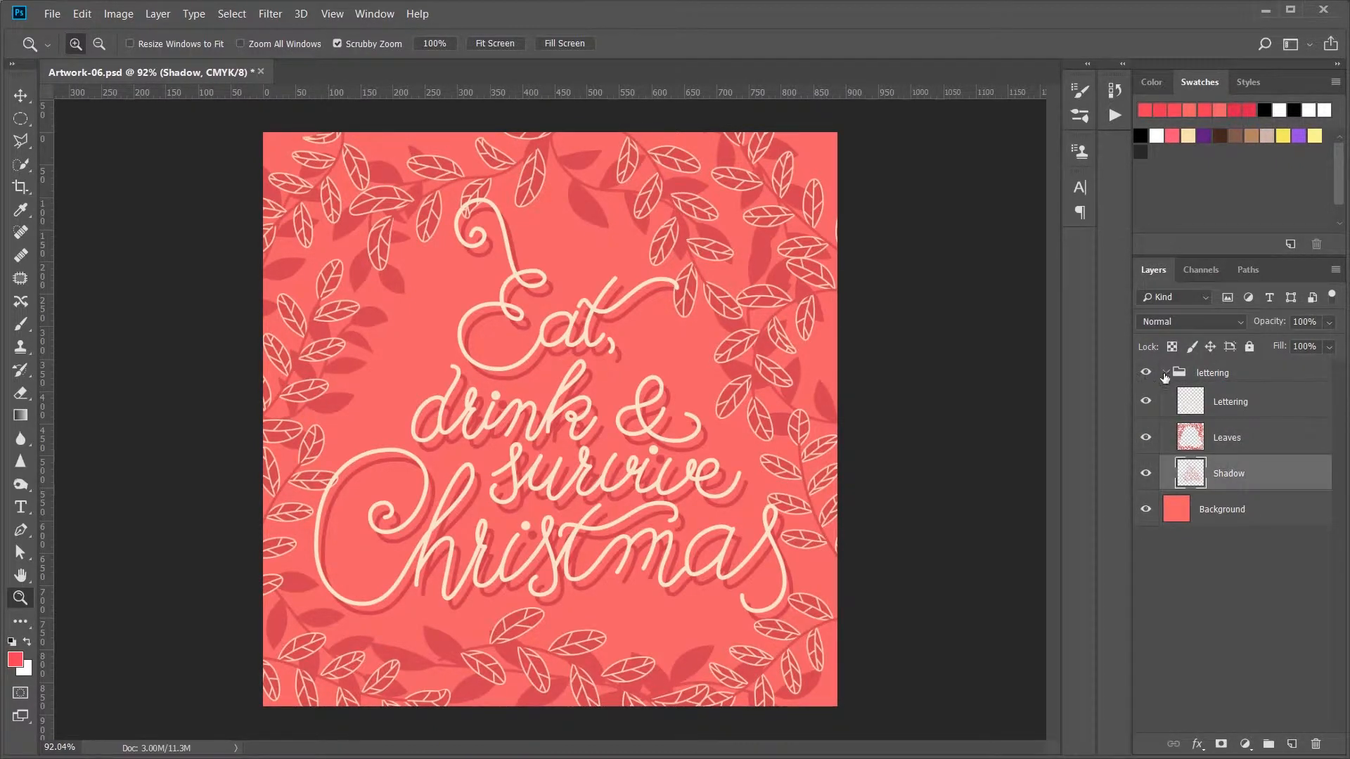
click(1166, 373)
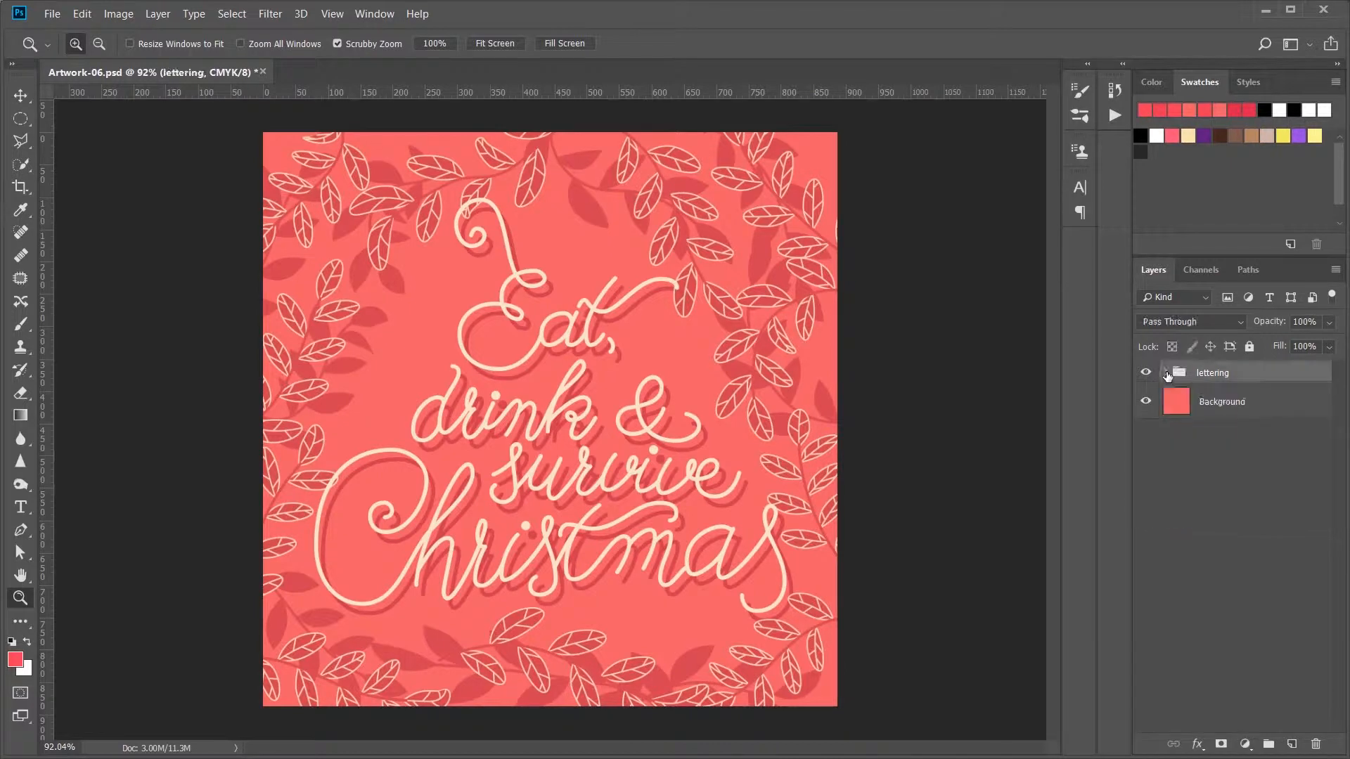
click(1209, 478)
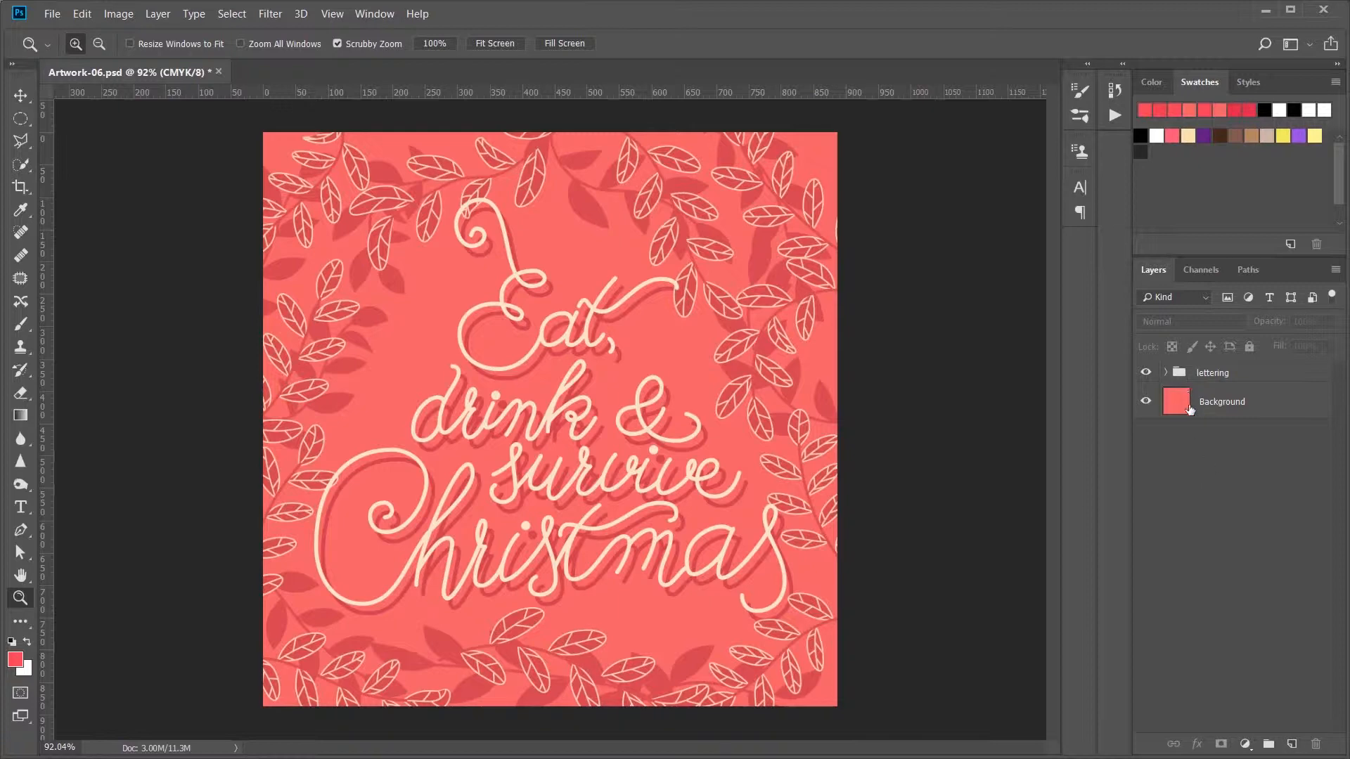
Step: Convert the Background layer and the lettering group each to a Smart Object
right_click(1251, 402)
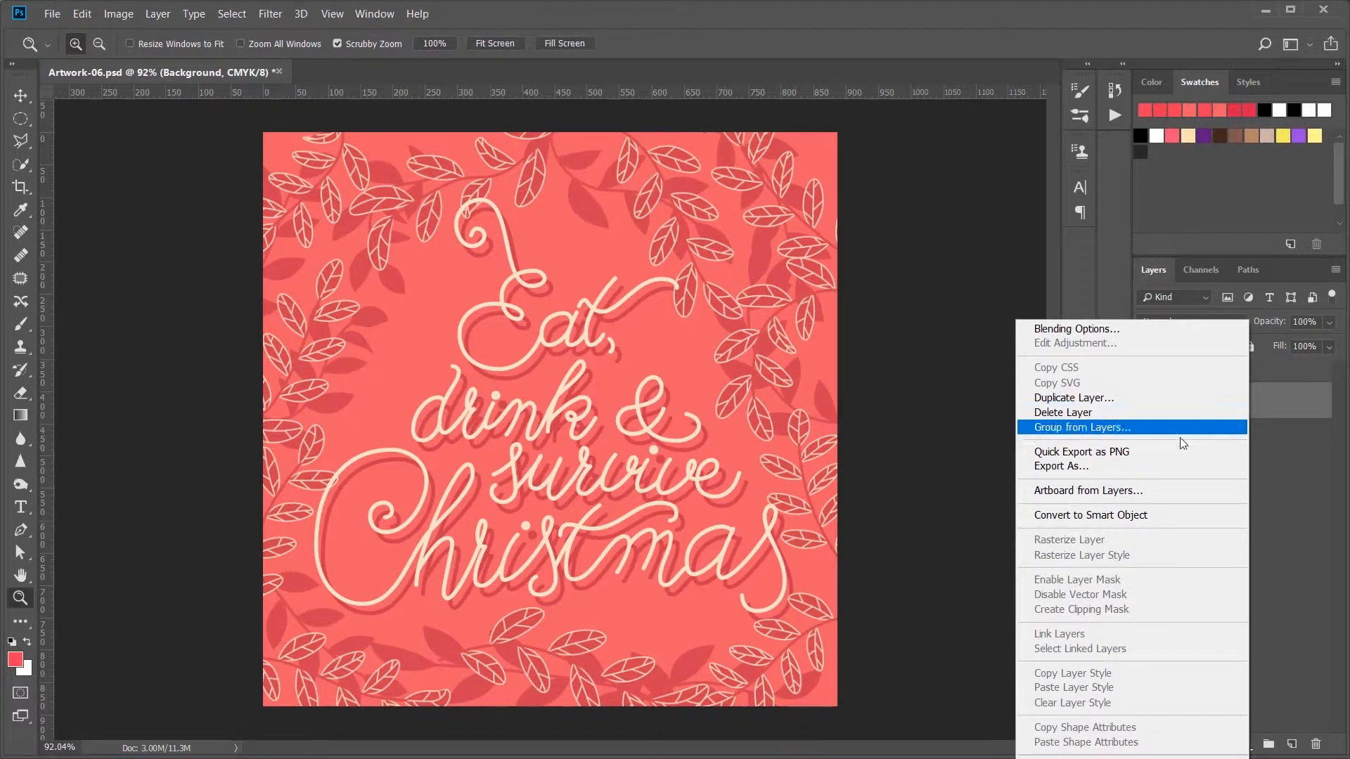
click(1131, 518)
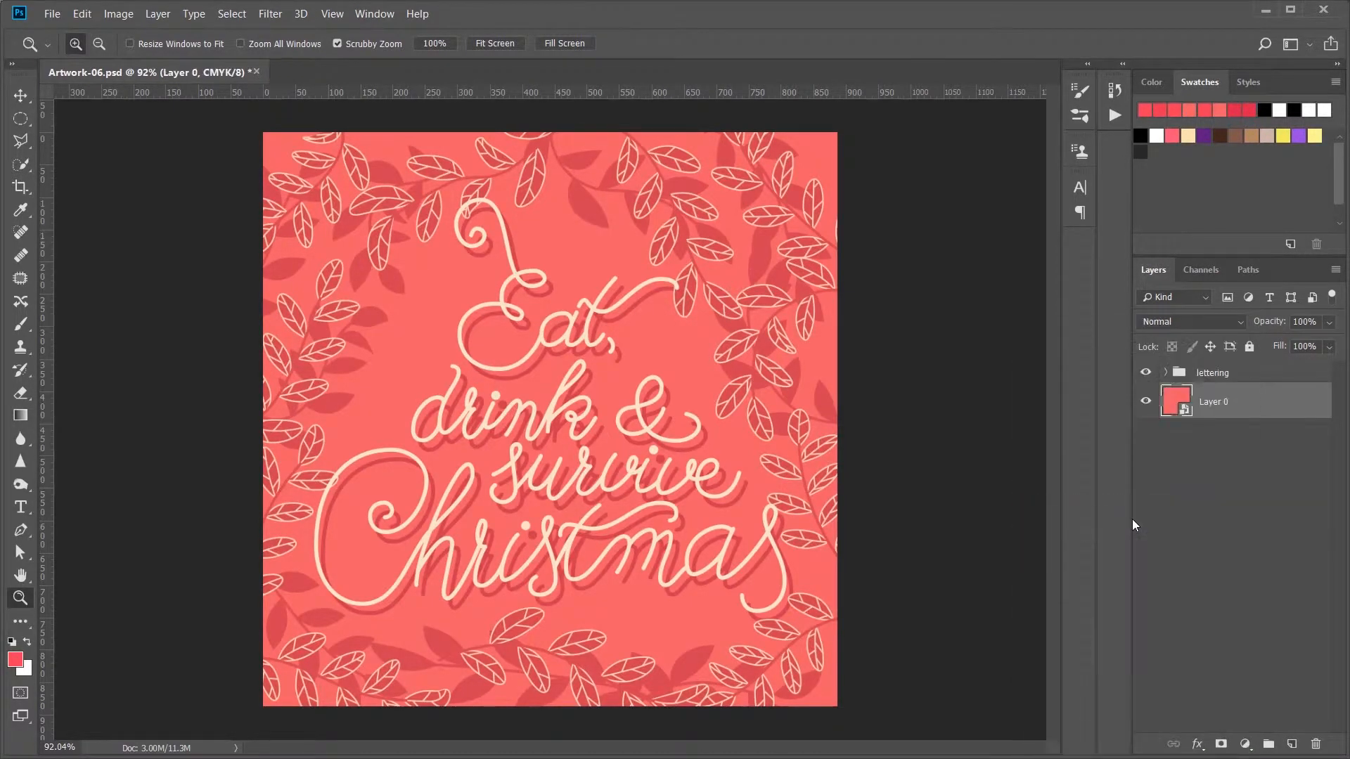
right_click(1242, 372)
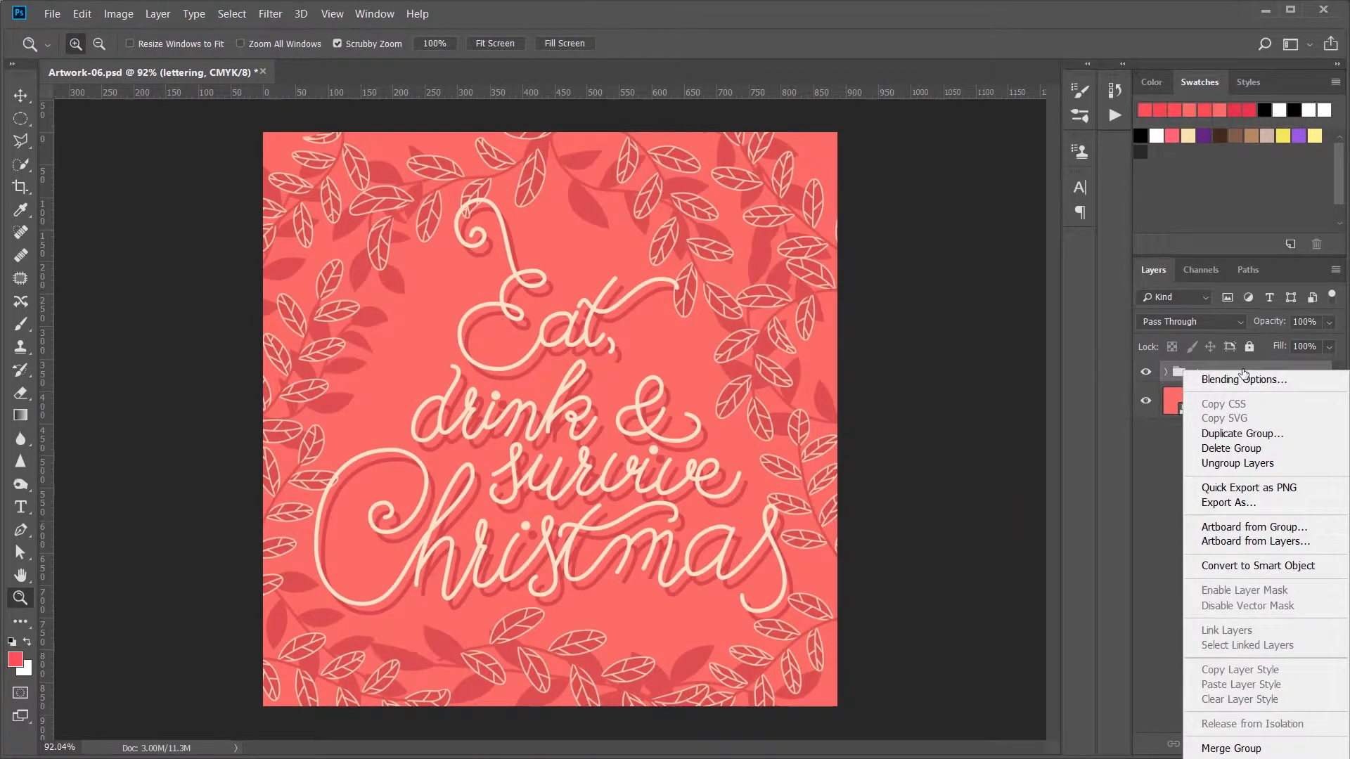
click(1263, 566)
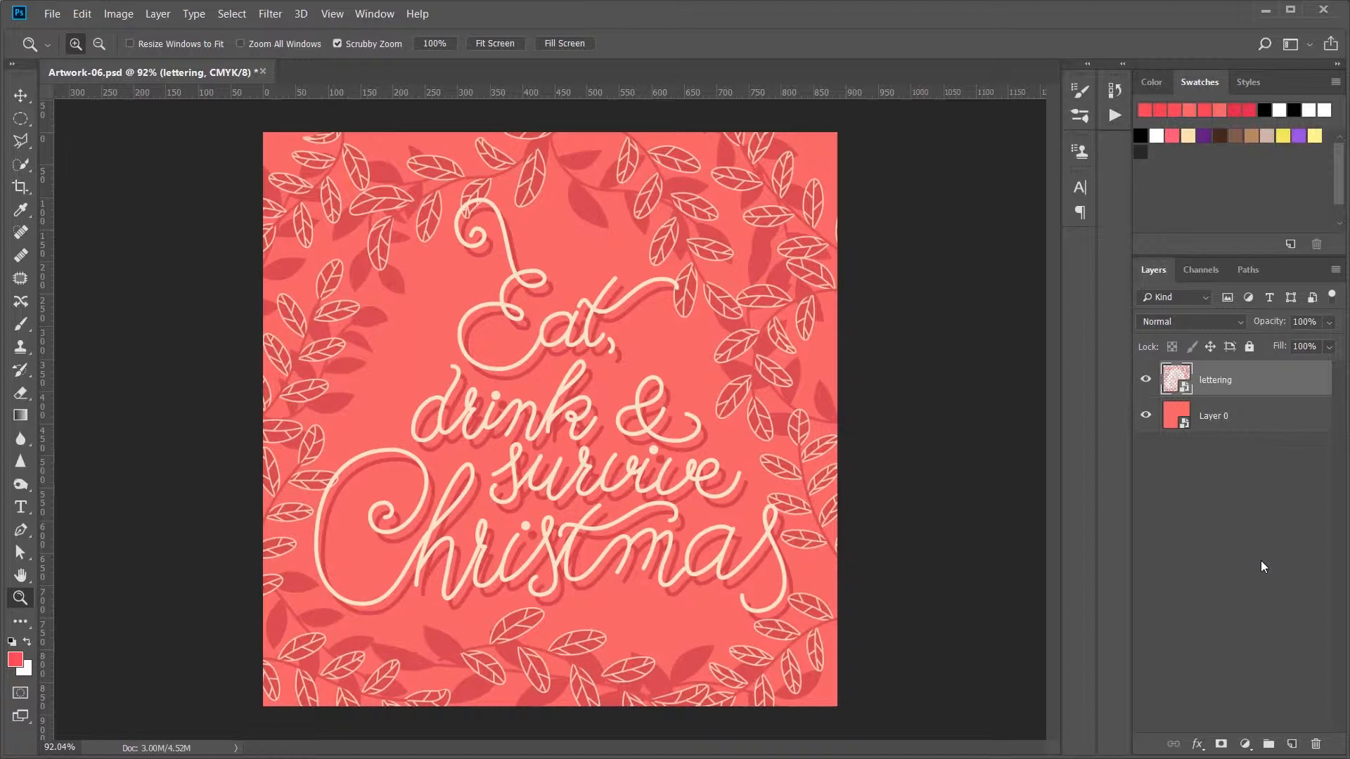
click(1260, 560)
Step: Select the background Smart Object and convert the document to RGB Color mode without merging the layers
click(1178, 422)
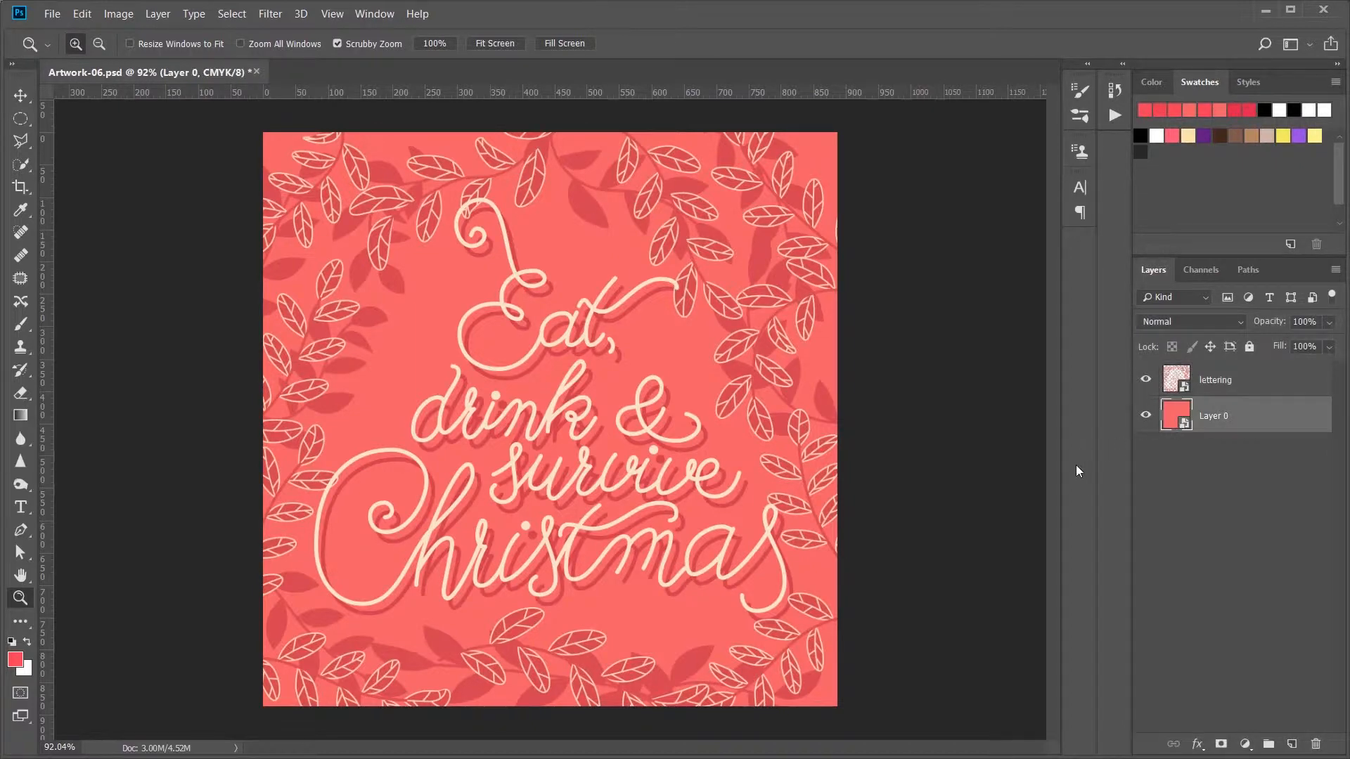
click(281, 14)
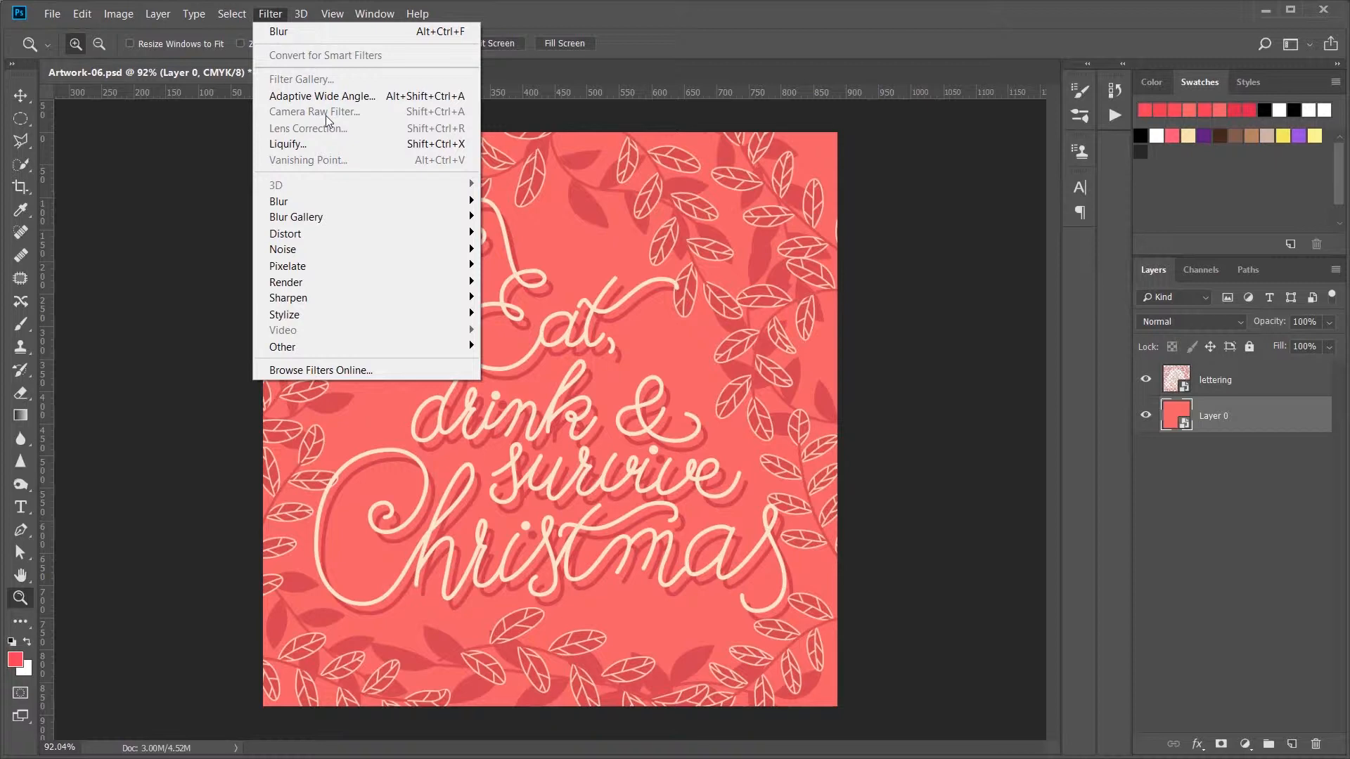
click(118, 24)
click(117, 15)
mouse_move(127, 40)
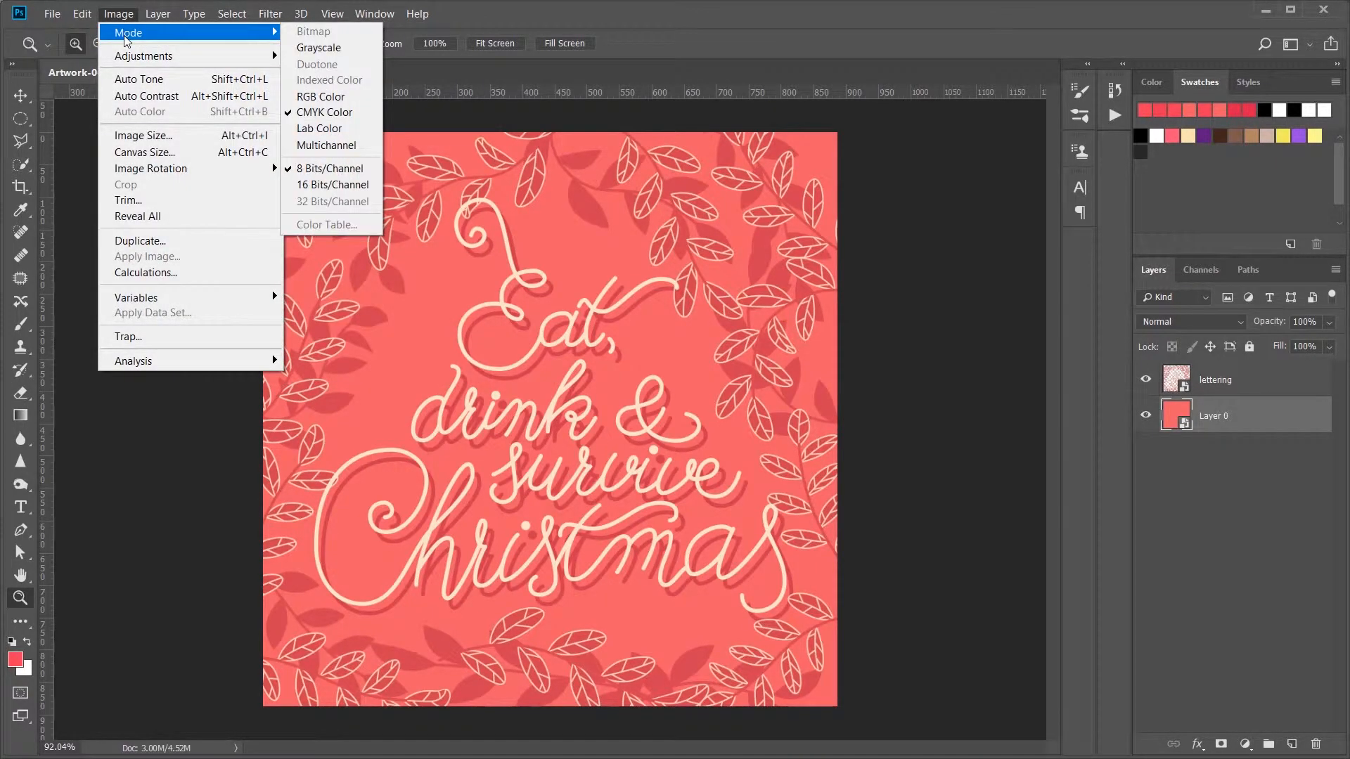
click(314, 98)
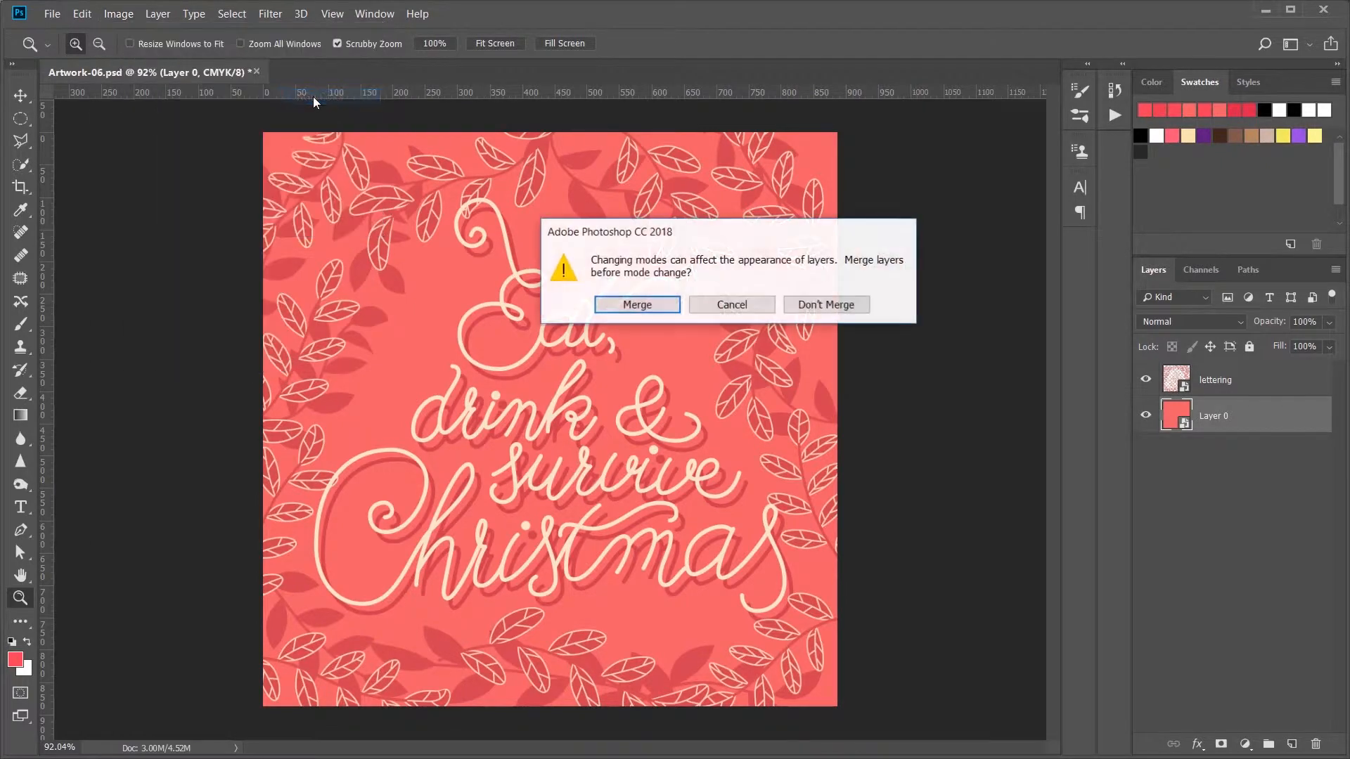
click(811, 306)
click(838, 305)
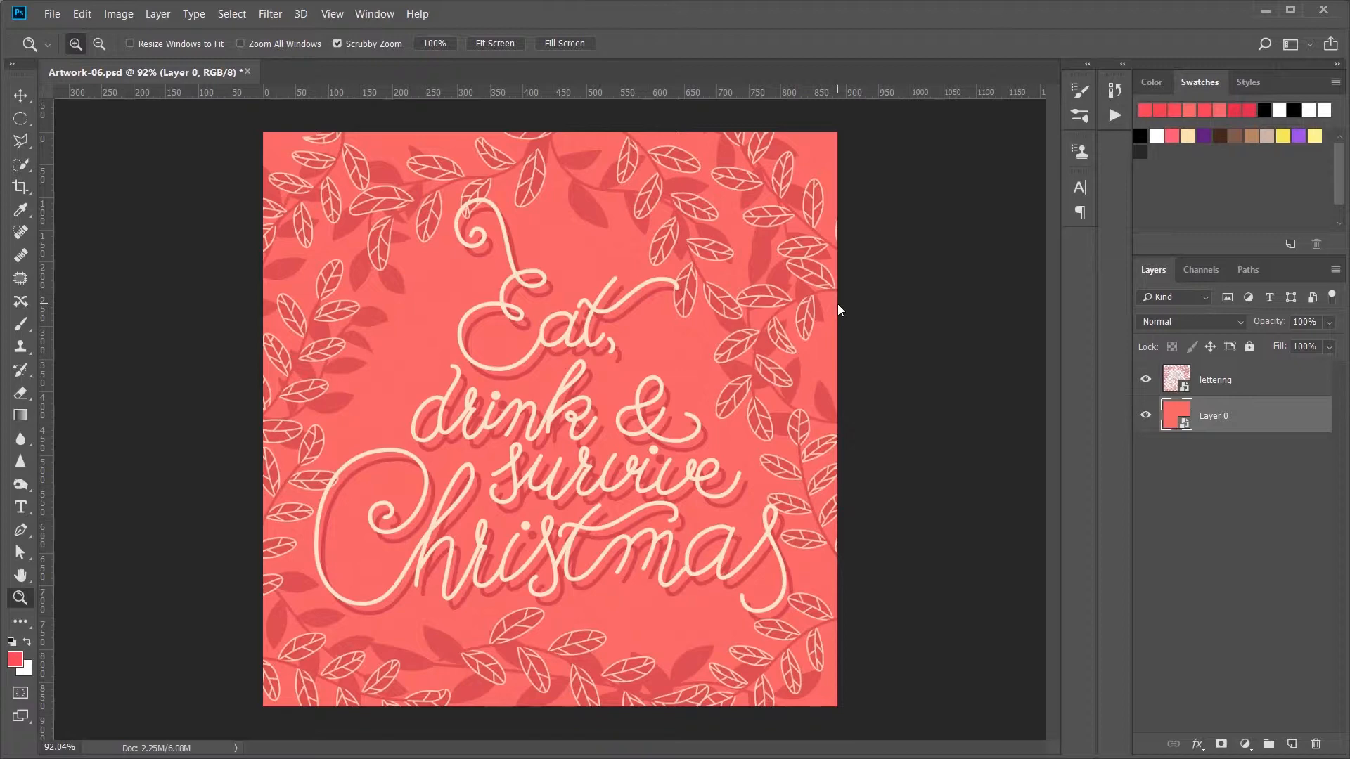
Step: Apply Camera Raw Filter effects to the background: grain amount 35, size 39, roughness 62, and post-crop vignetting amount -17
click(276, 18)
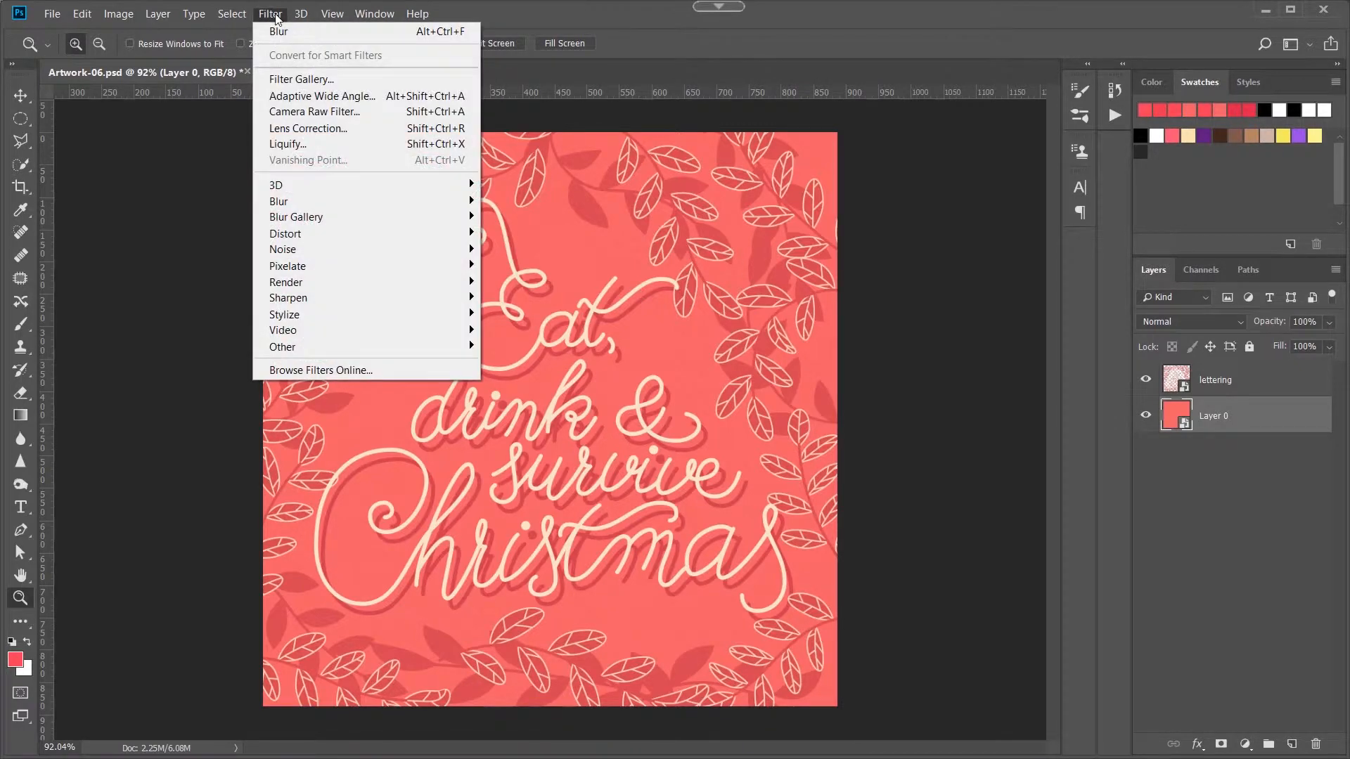
click(320, 113)
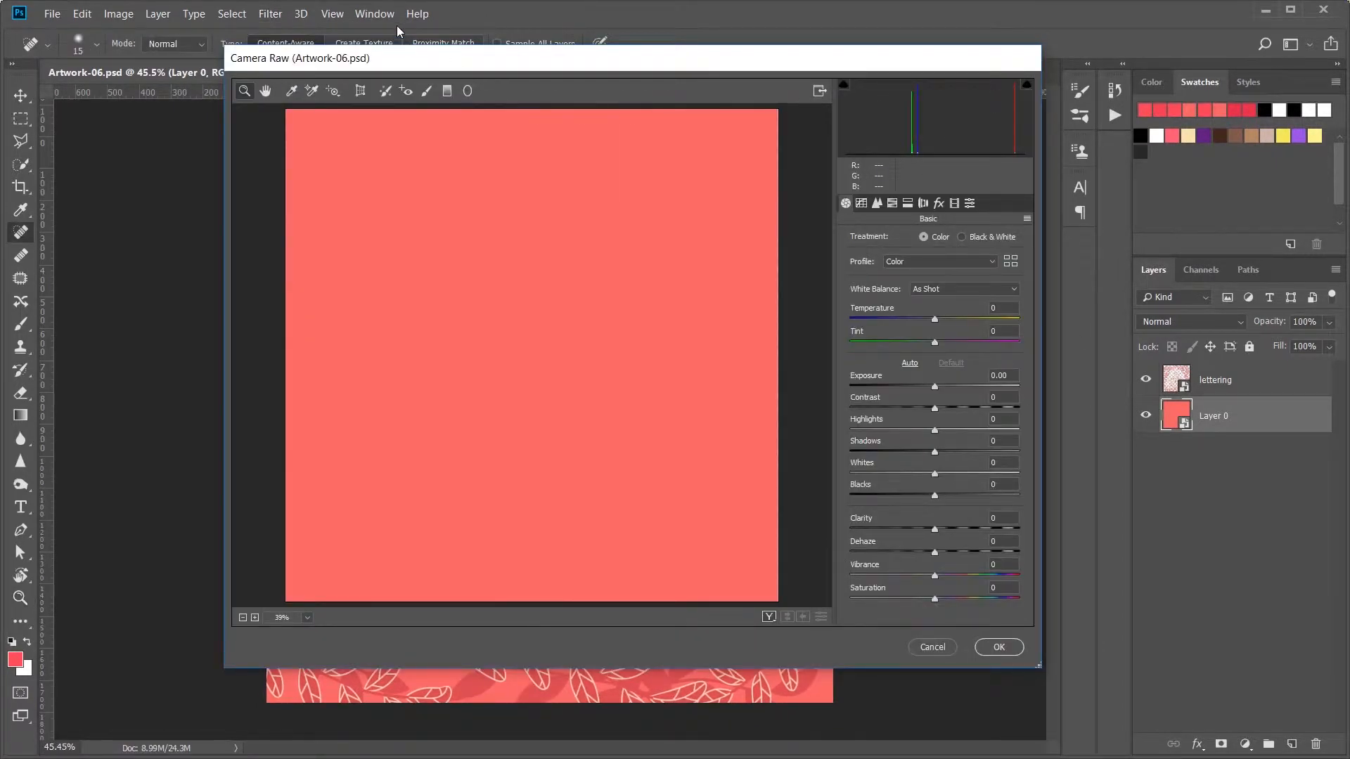
click(939, 204)
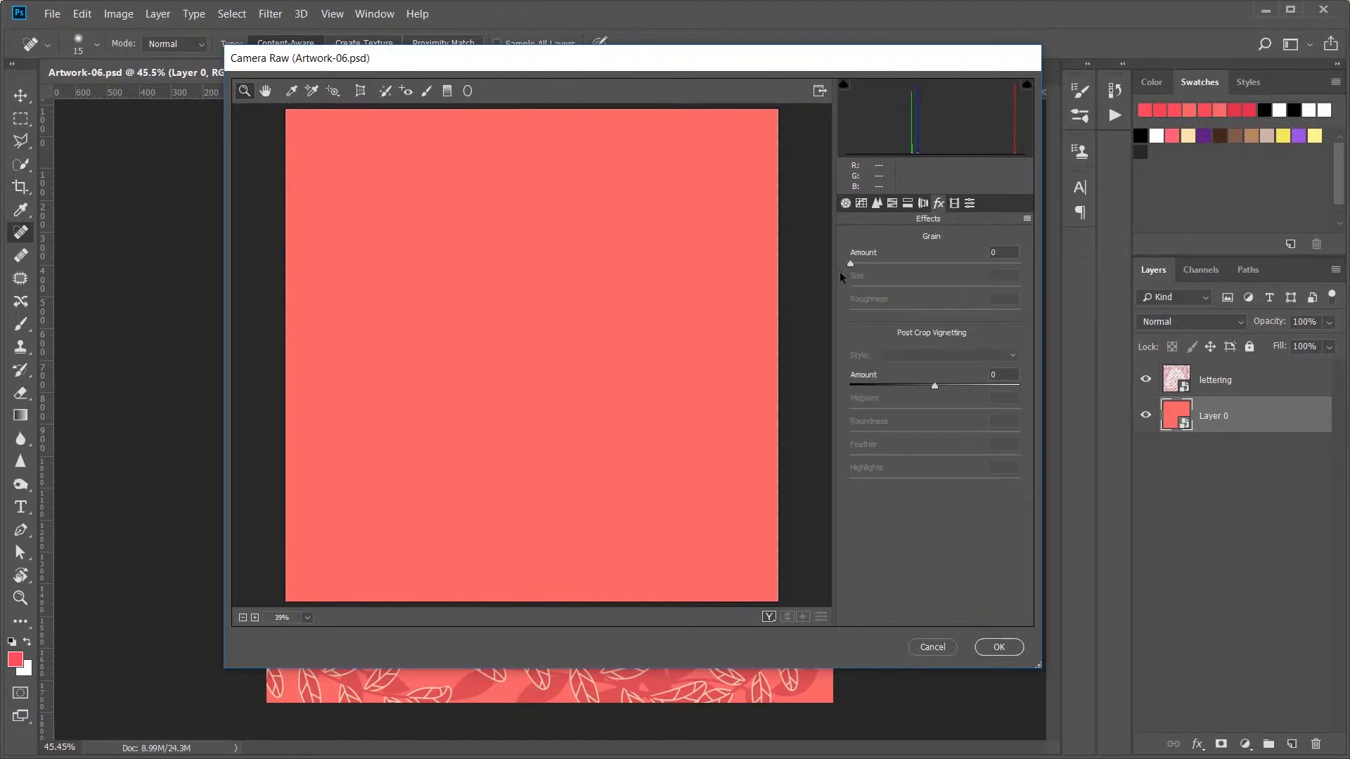
drag(850, 263, 954, 310)
drag(903, 264, 916, 265)
drag(934, 385, 919, 383)
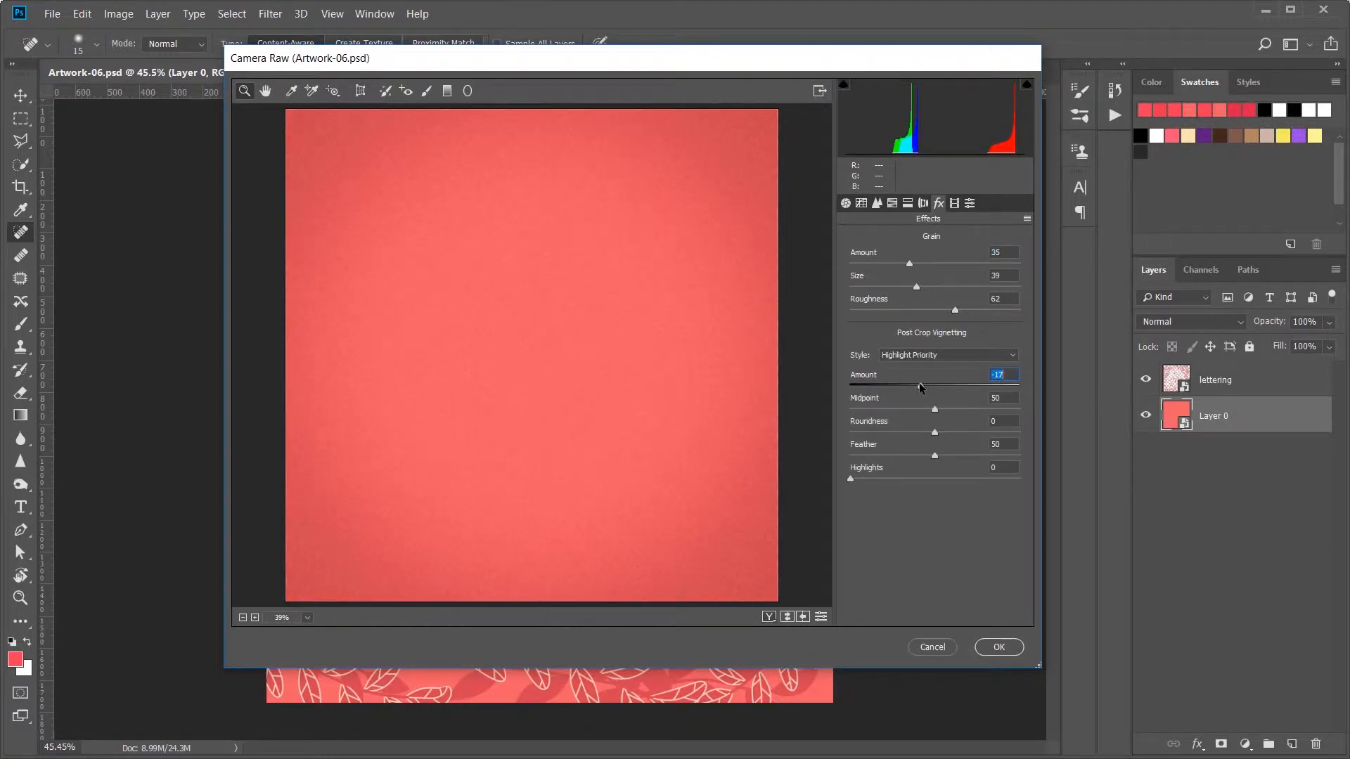
click(995, 647)
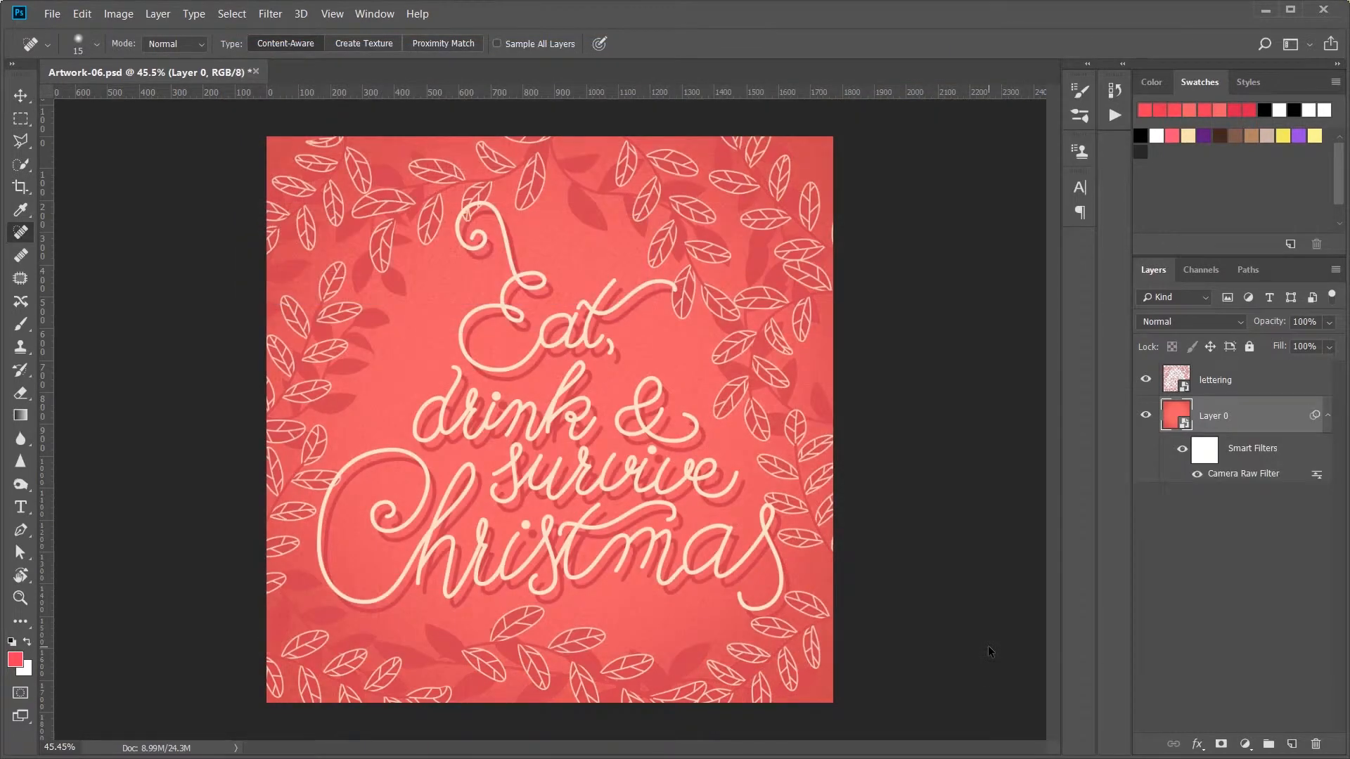
Step: Apply the Camera Raw Filter to the lettering Smart Object with a slight dark Highlight Priority vignette and no grain
click(1247, 384)
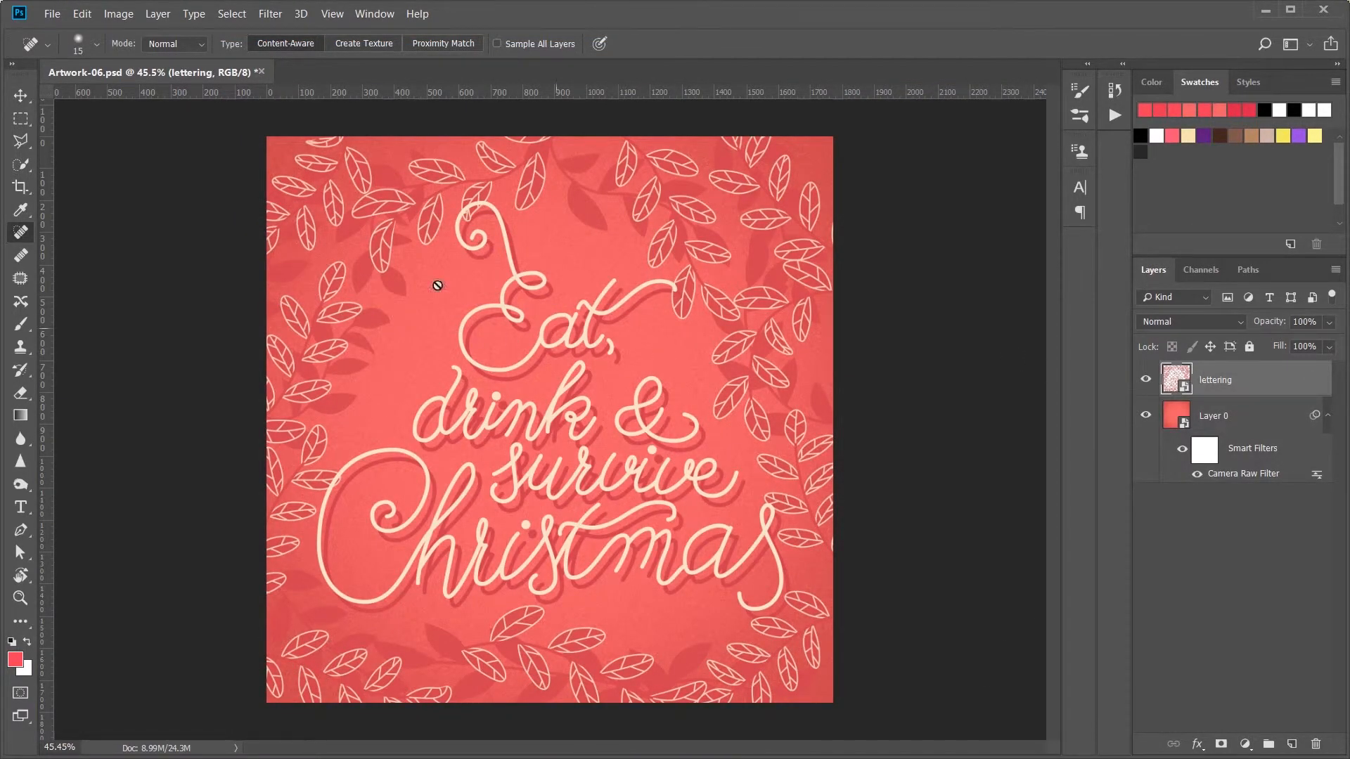
click(270, 14)
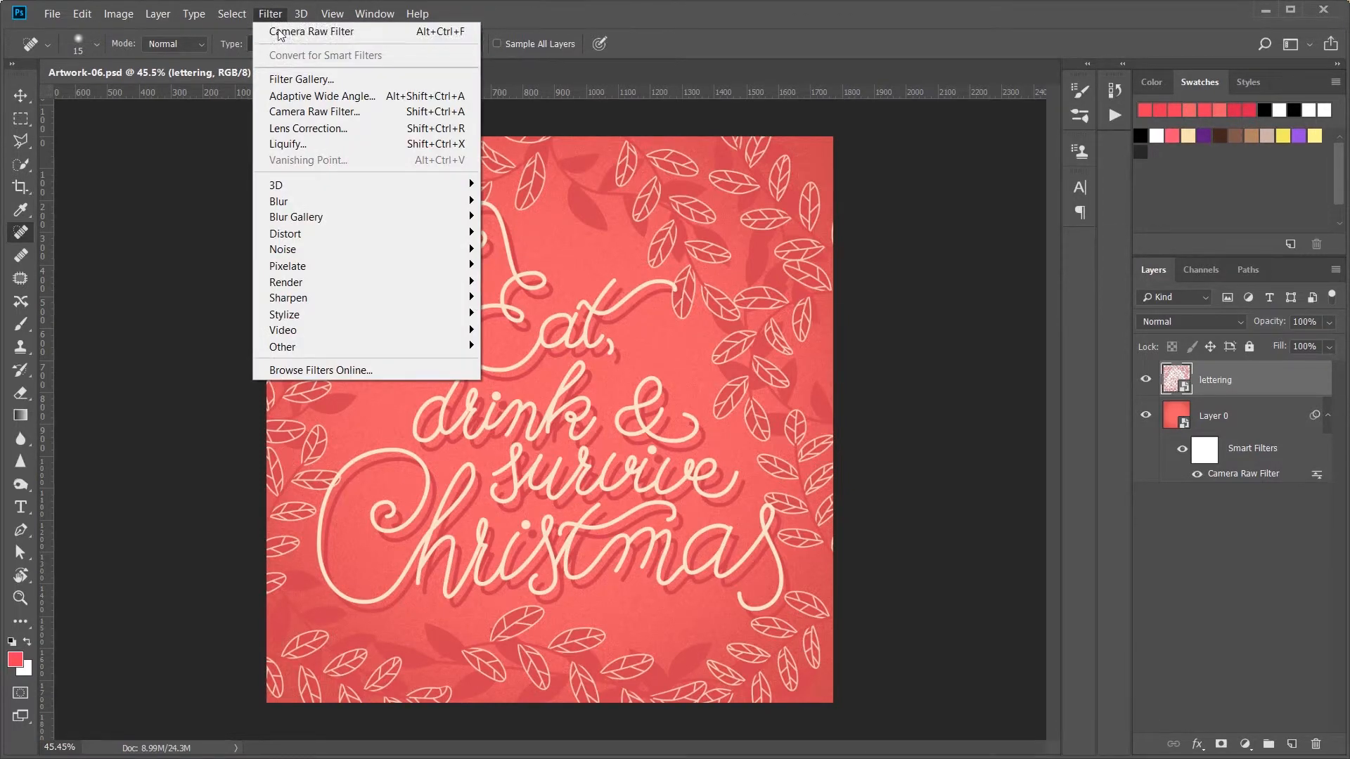
click(279, 31)
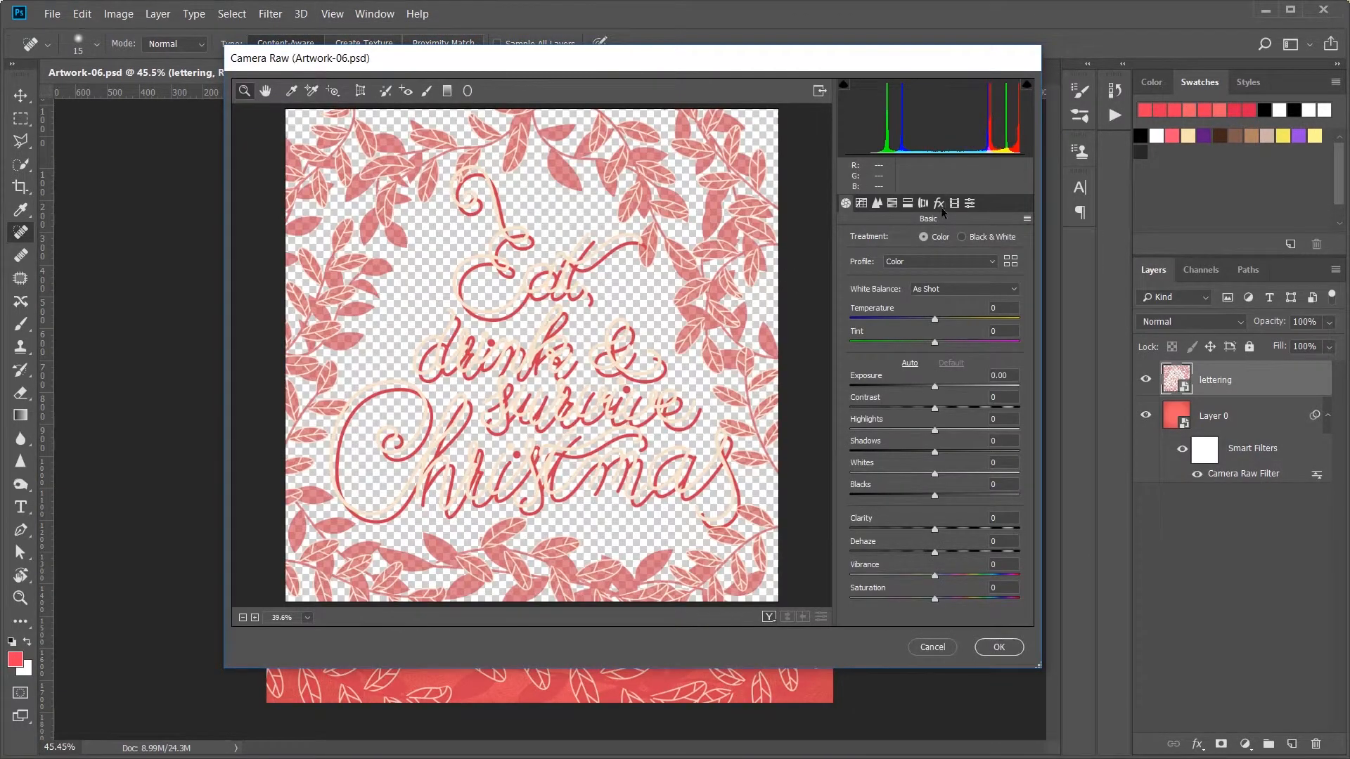
click(940, 204)
drag(938, 385, 920, 390)
click(999, 647)
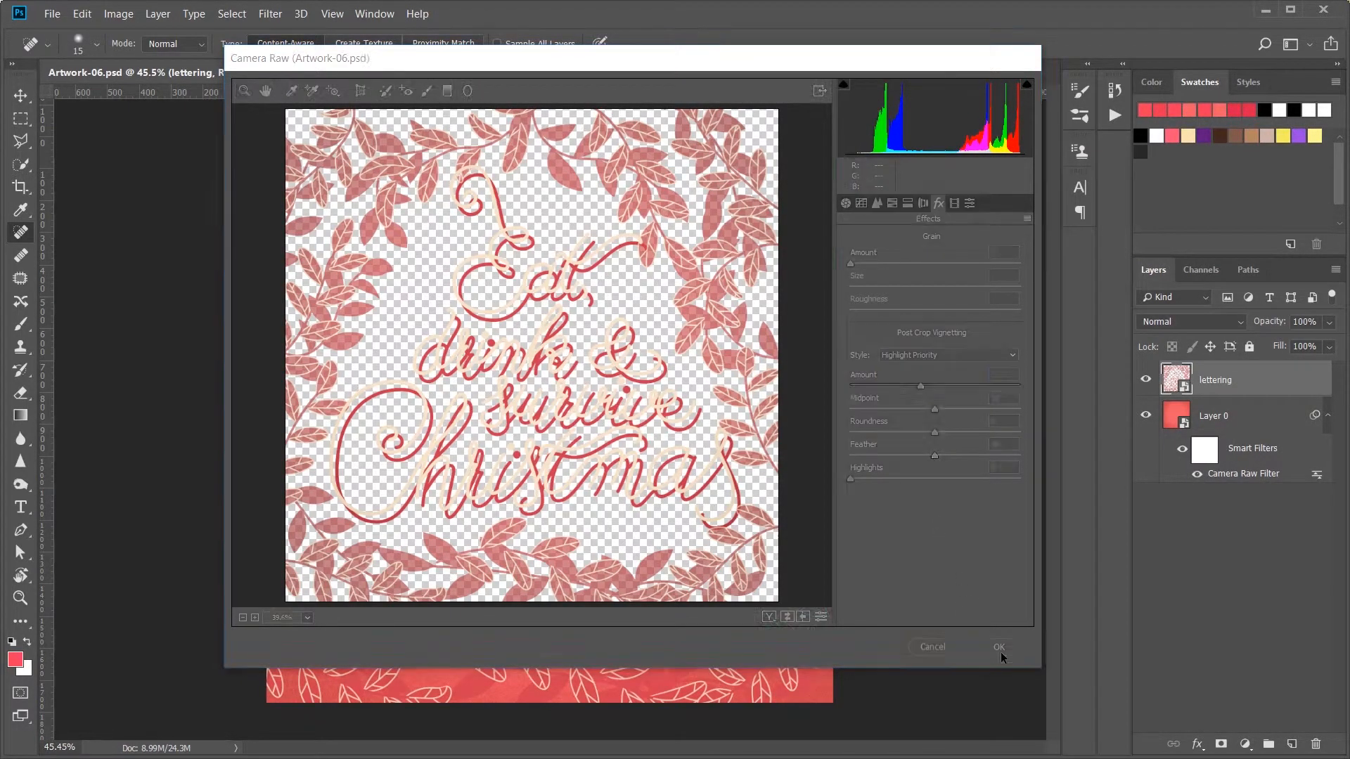
Step: Apply a Ripple distortion to the lettering Smart Object with an amount of 29% and size Small
key(z)
drag(494, 442, 494, 441)
click(268, 14)
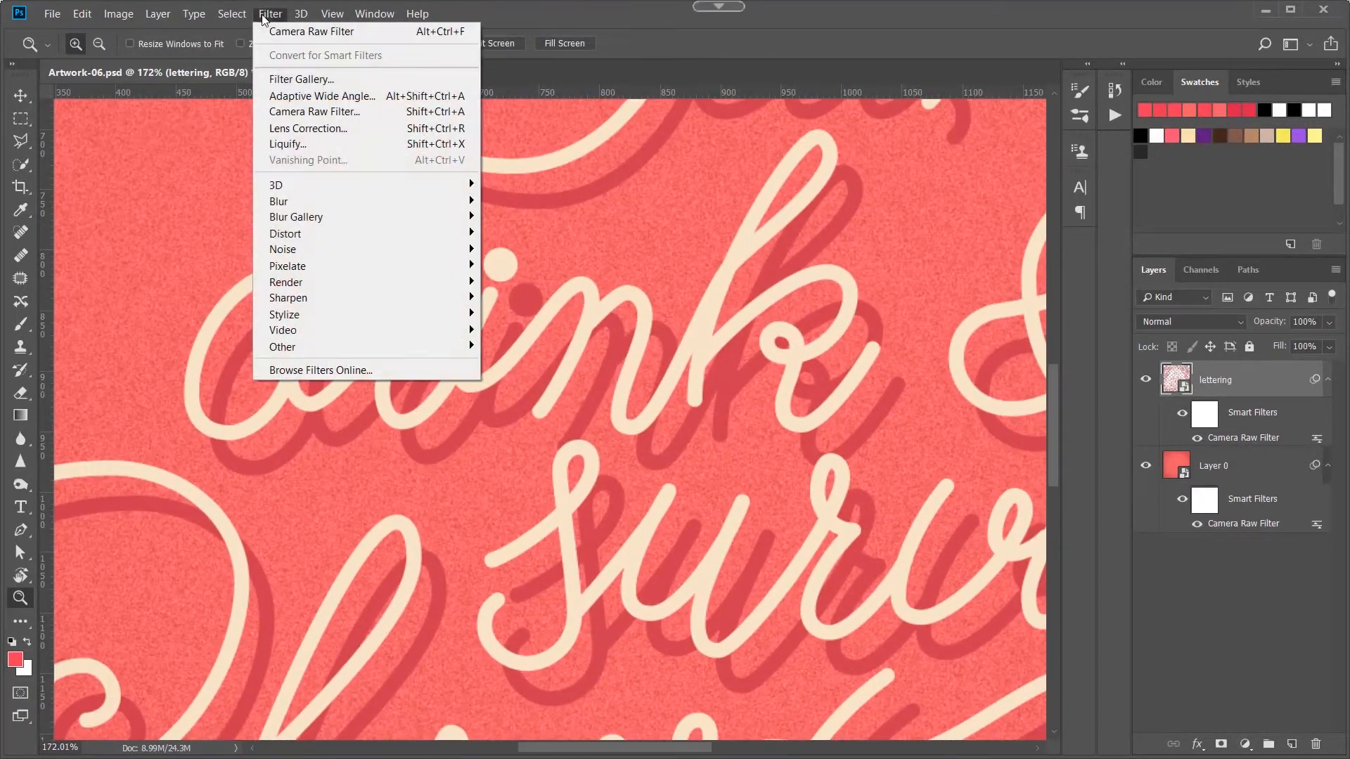
mouse_move(359, 235)
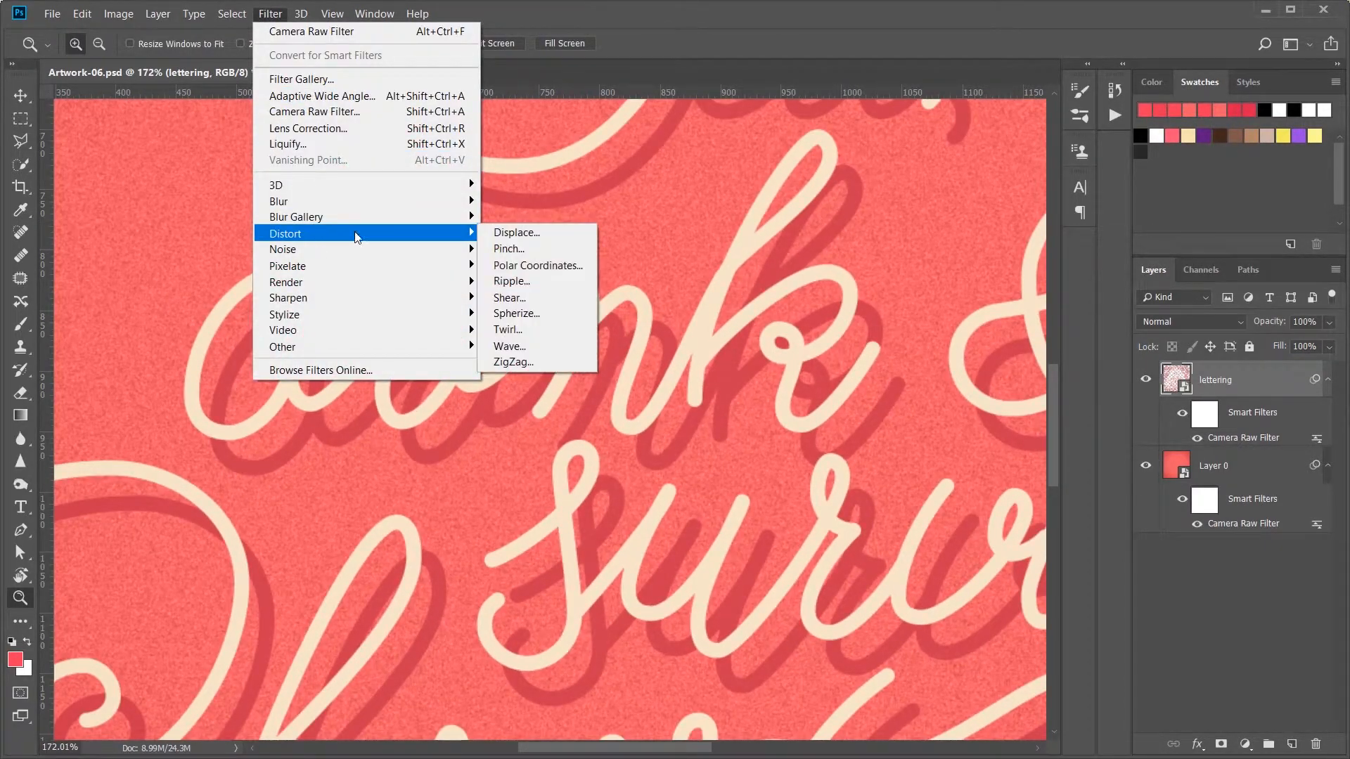
click(526, 283)
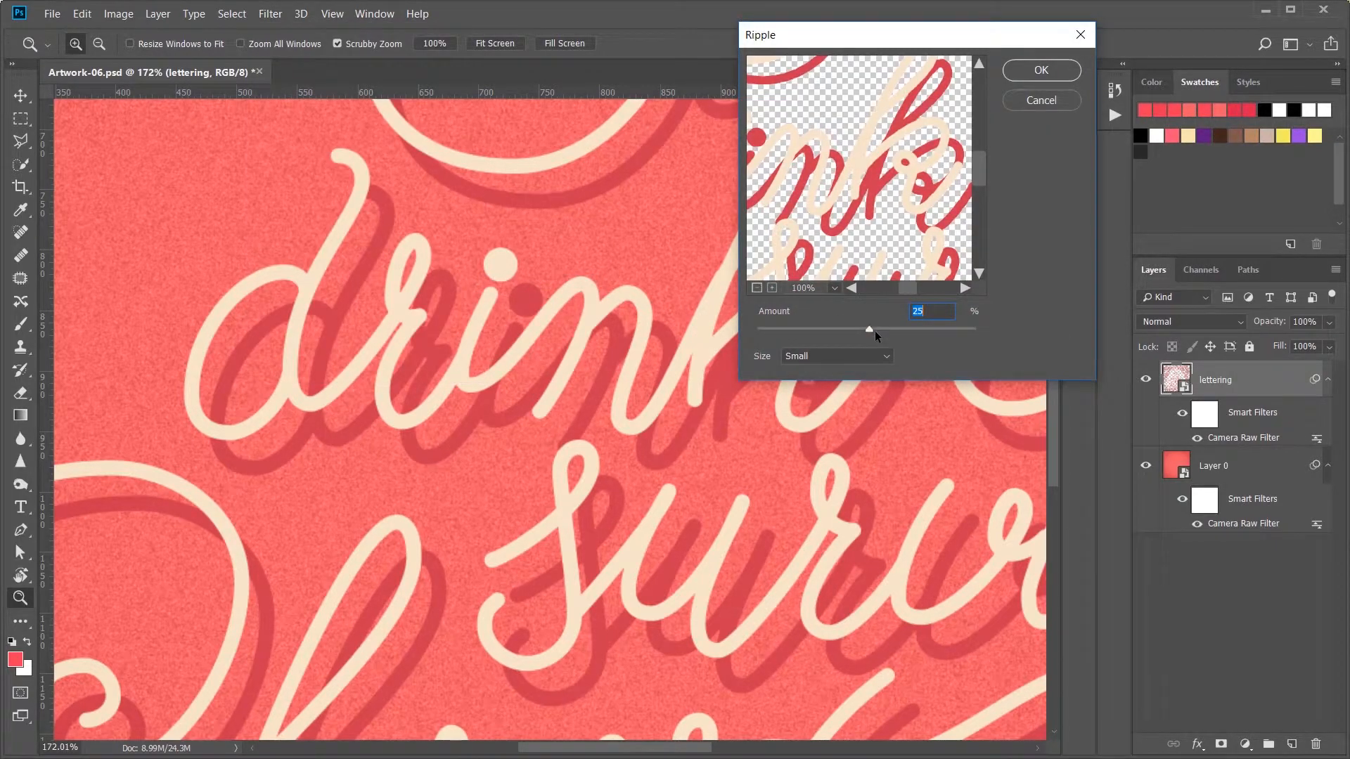
mouse_move(875, 329)
mouse_down()
mouse_move(889, 330)
mouse_move(872, 332)
mouse_up()
click(1047, 69)
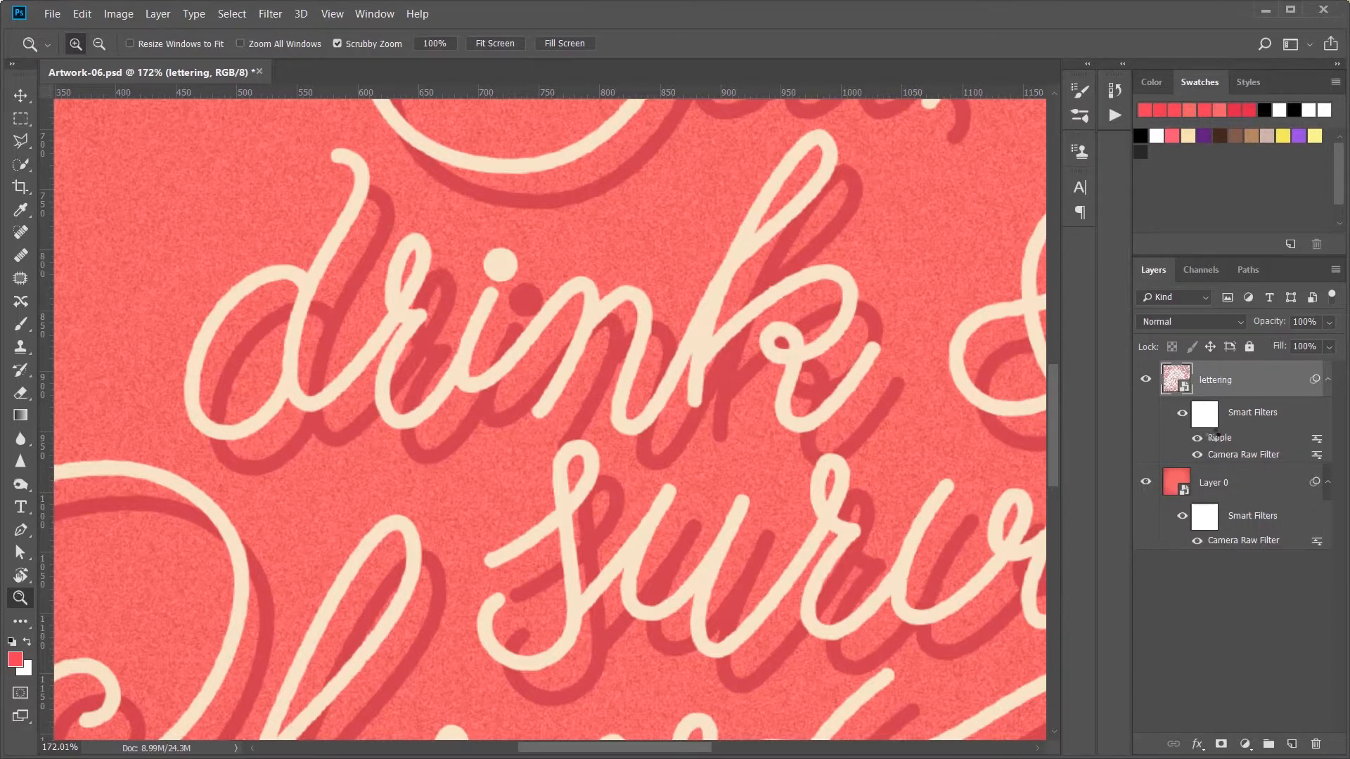
Step: Check the lettering's Ripple settings and compare the artwork with the filter hidden and shown
double_click(1215, 437)
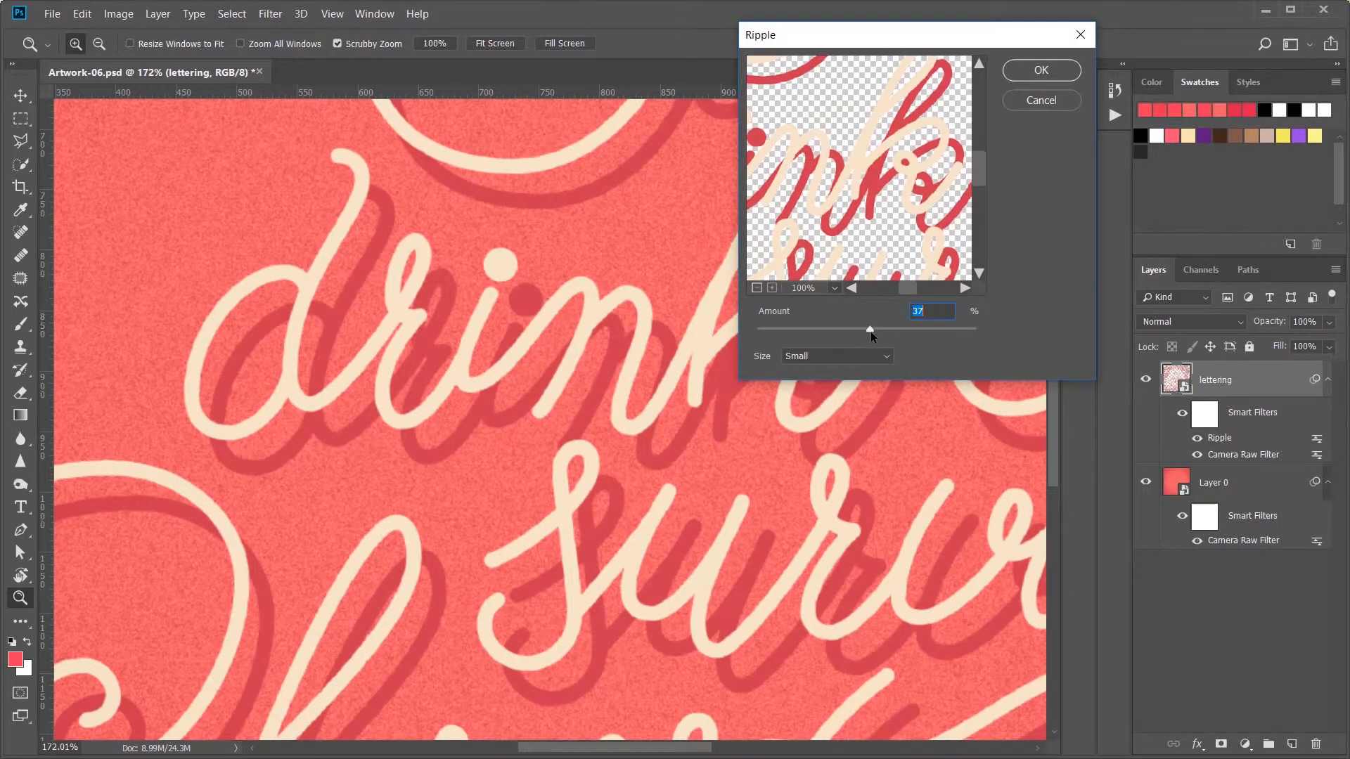
click(1045, 65)
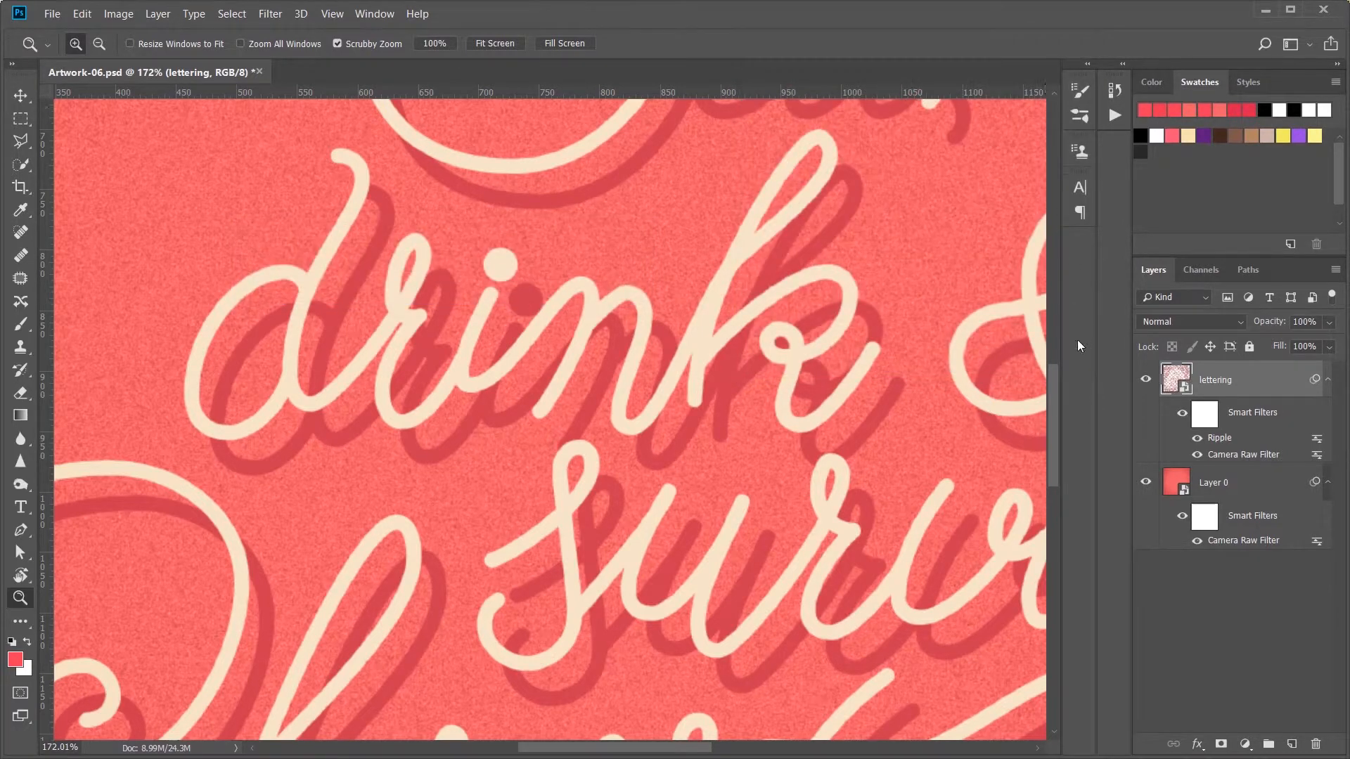
click(1197, 439)
key(ctrl+0)
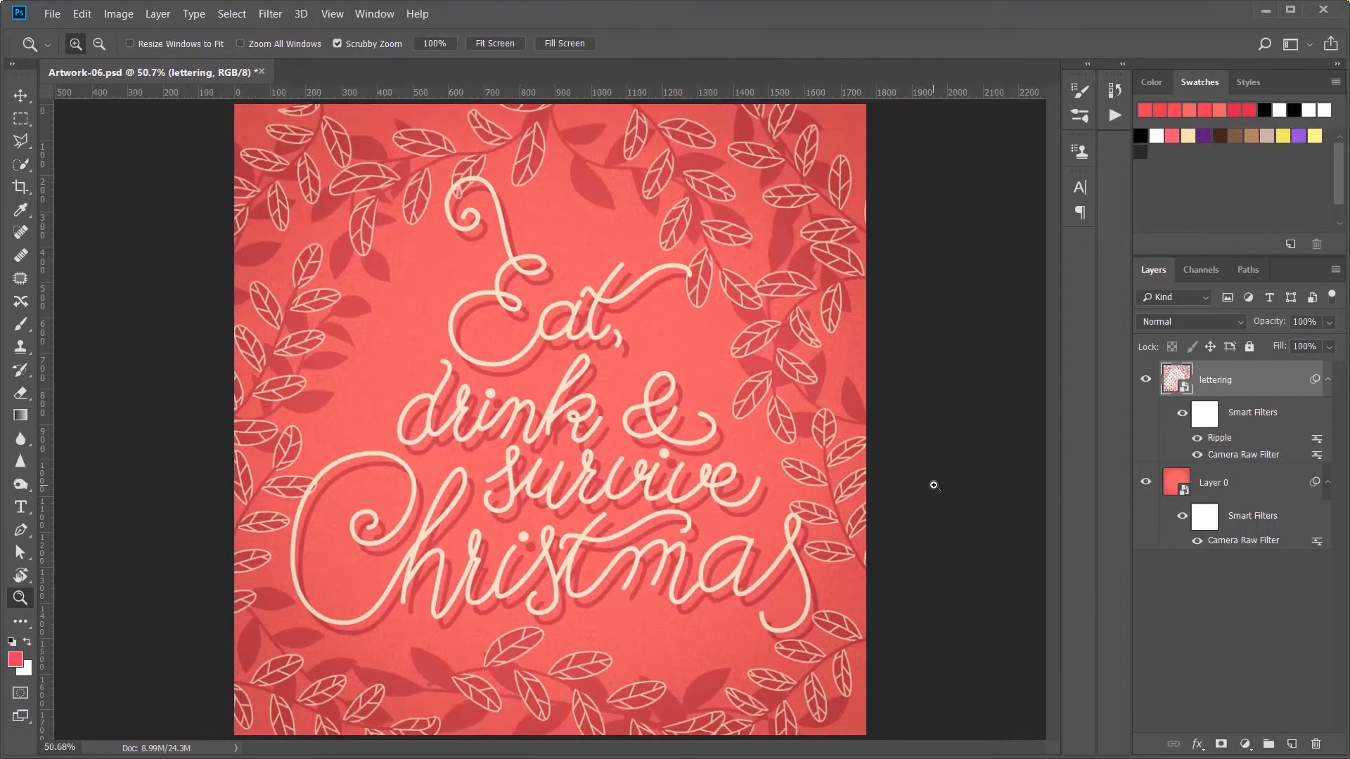